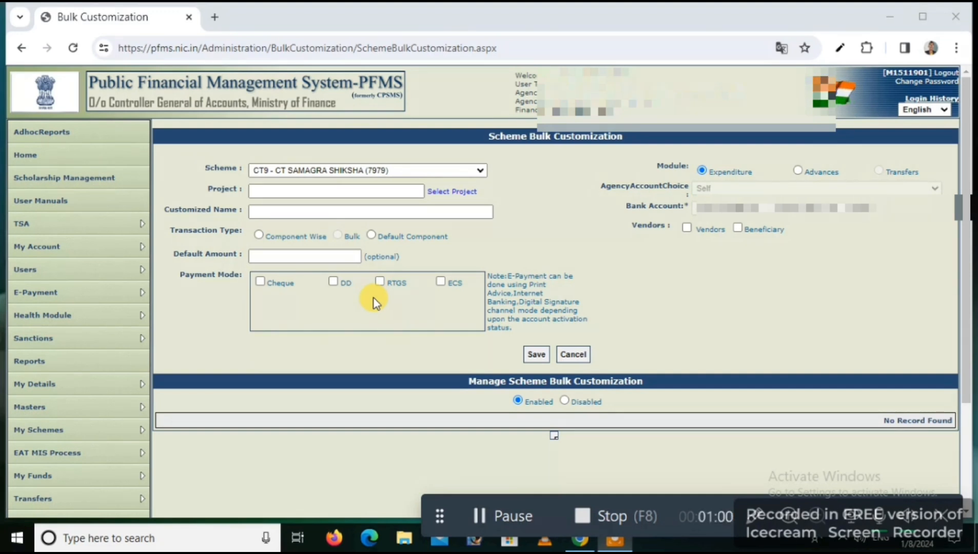
# - Open the Manage page for bulk customization under Masters and display it in English
pyautogui.moveTo(98, 409)
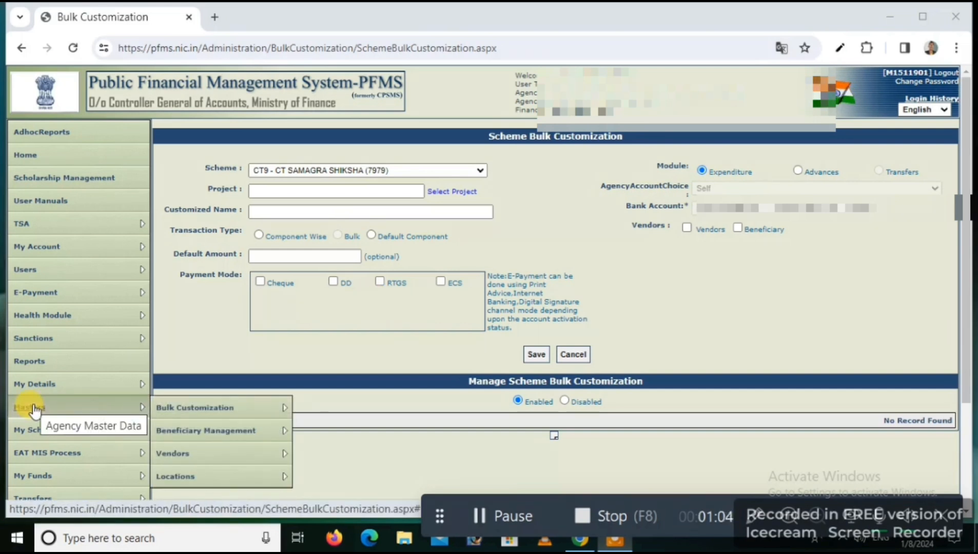
pyautogui.moveTo(150, 409)
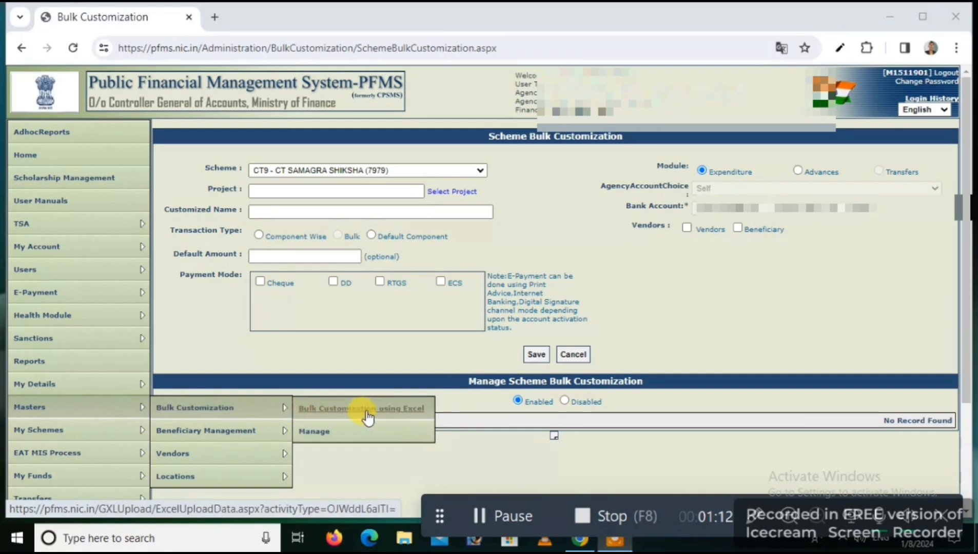
pyautogui.click(314, 433)
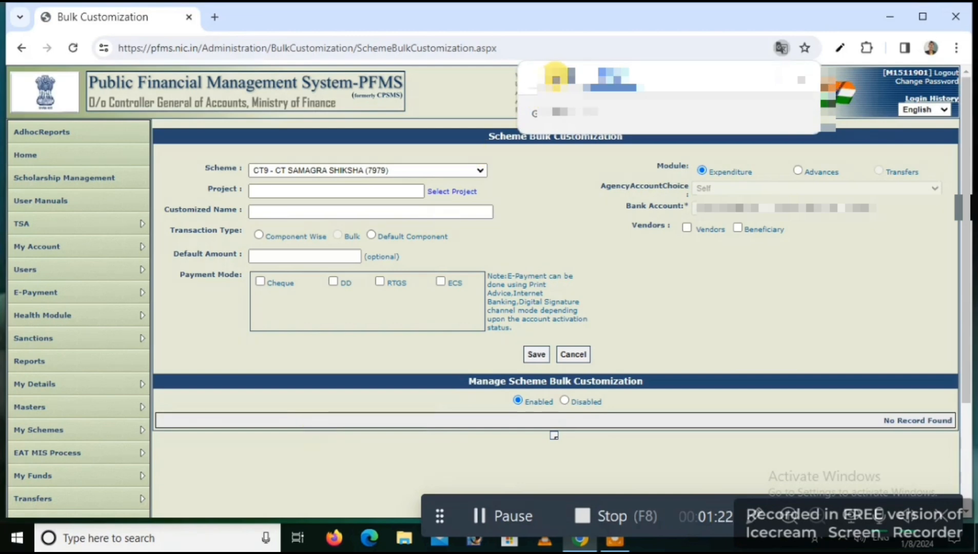
pyautogui.click(555, 76)
pyautogui.click(558, 76)
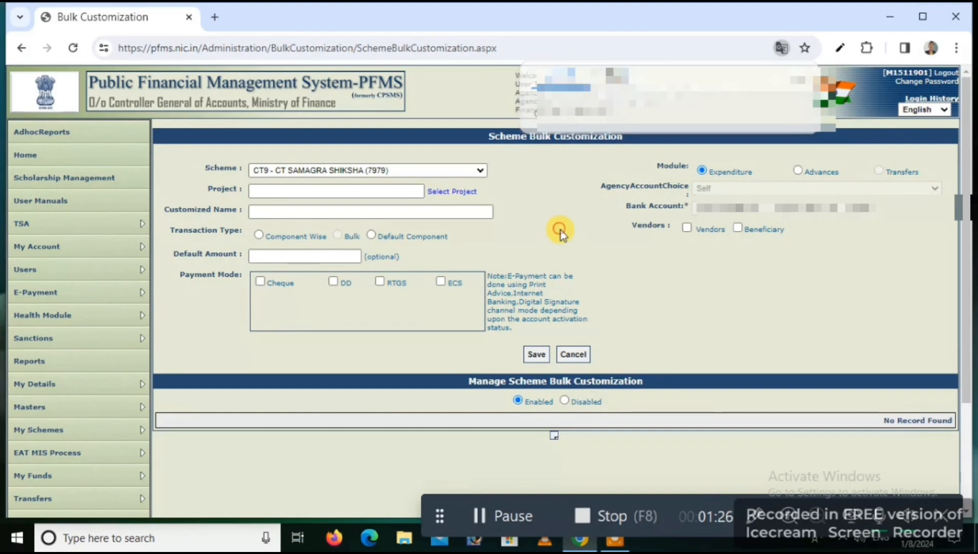
pyautogui.click(560, 230)
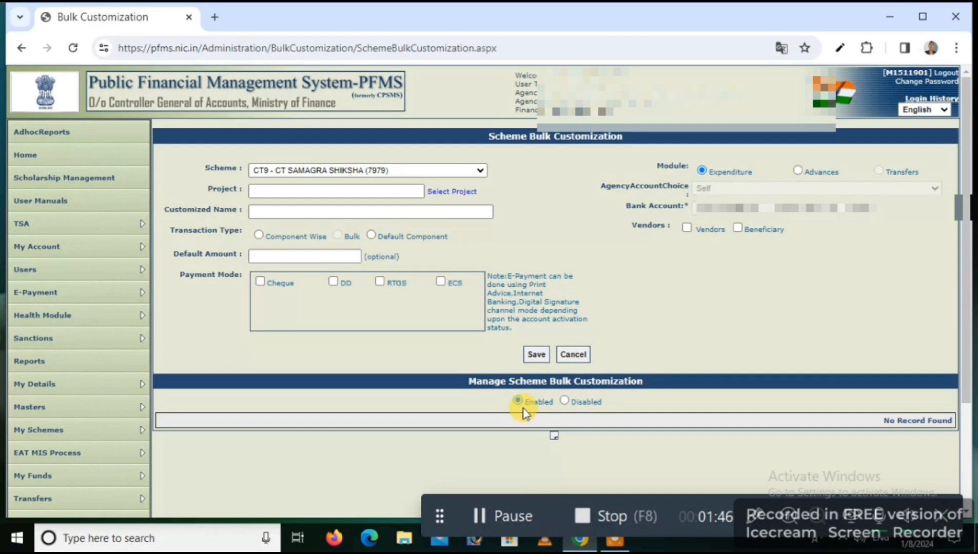
# - Check the list of disabled scheme customizations and return to the enabled list
pyautogui.click(564, 401)
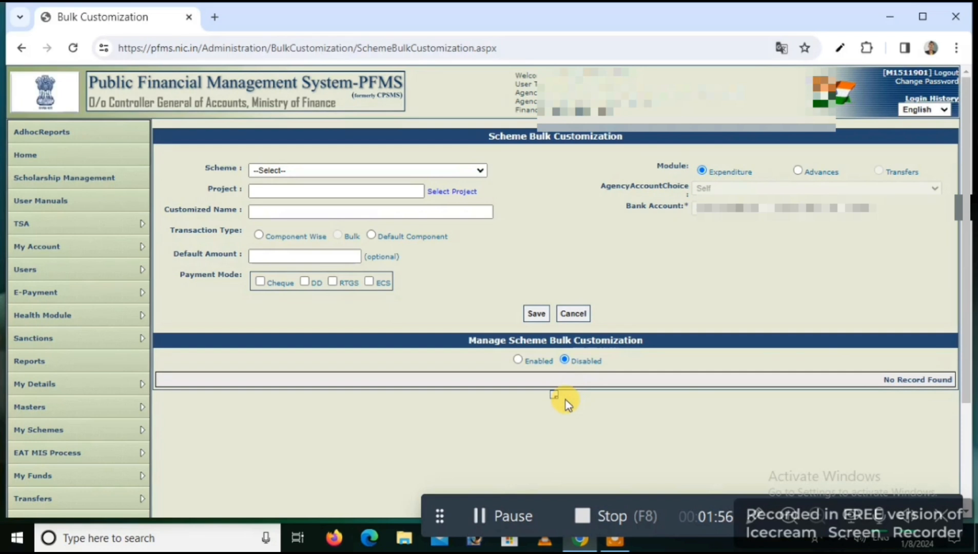
pyautogui.click(517, 361)
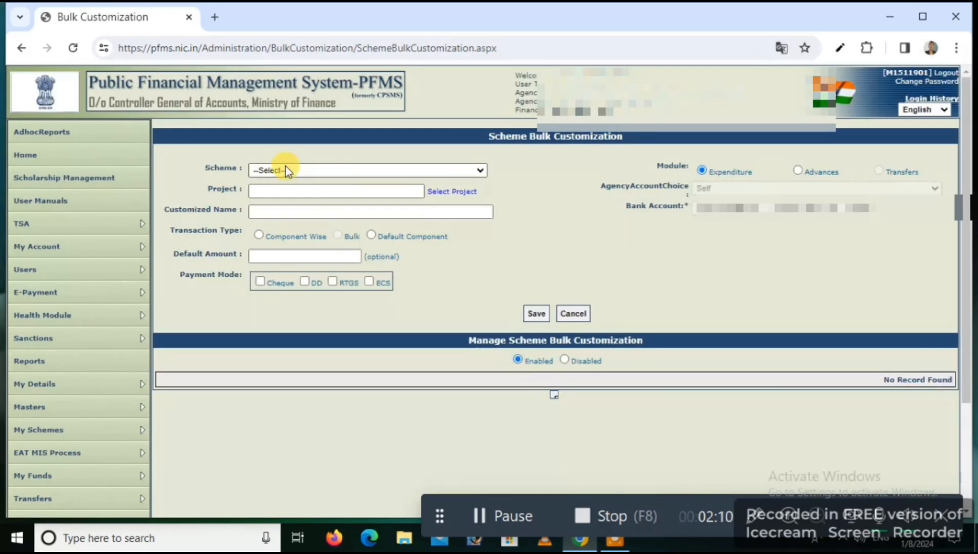
# - Select the scheme CT9 - CT SAMAGRA SHIKSHA (7979) and restore the page to English
pyautogui.click(298, 170)
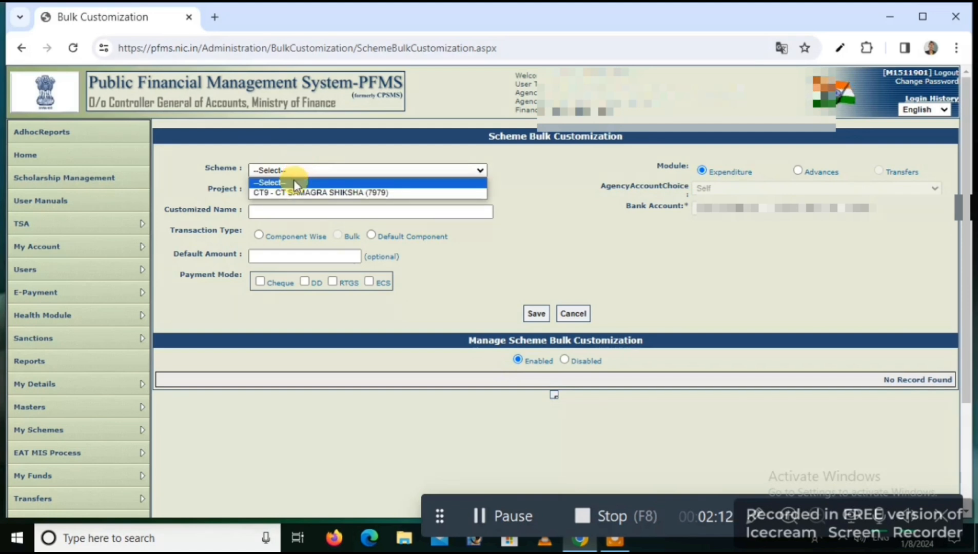
pyautogui.click(294, 193)
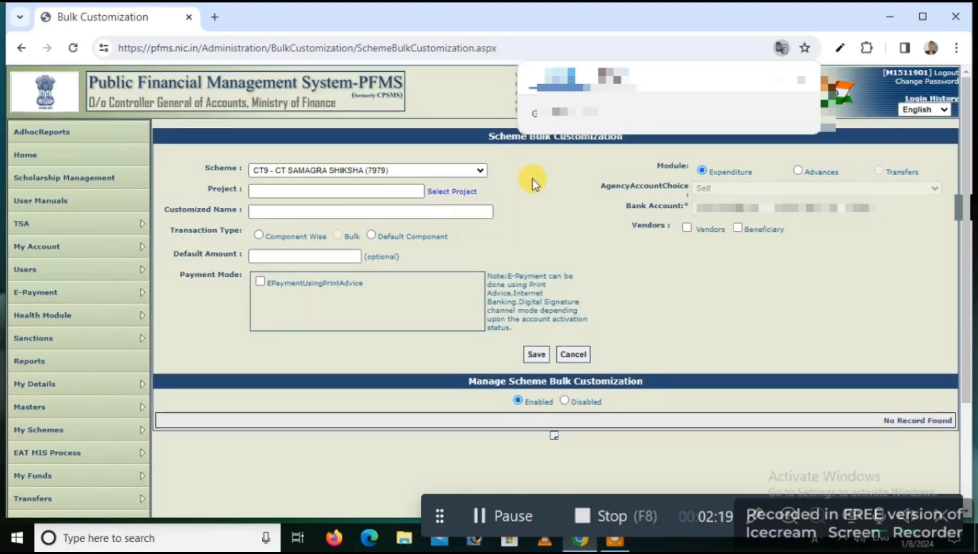
pyautogui.click(780, 49)
pyautogui.click(557, 78)
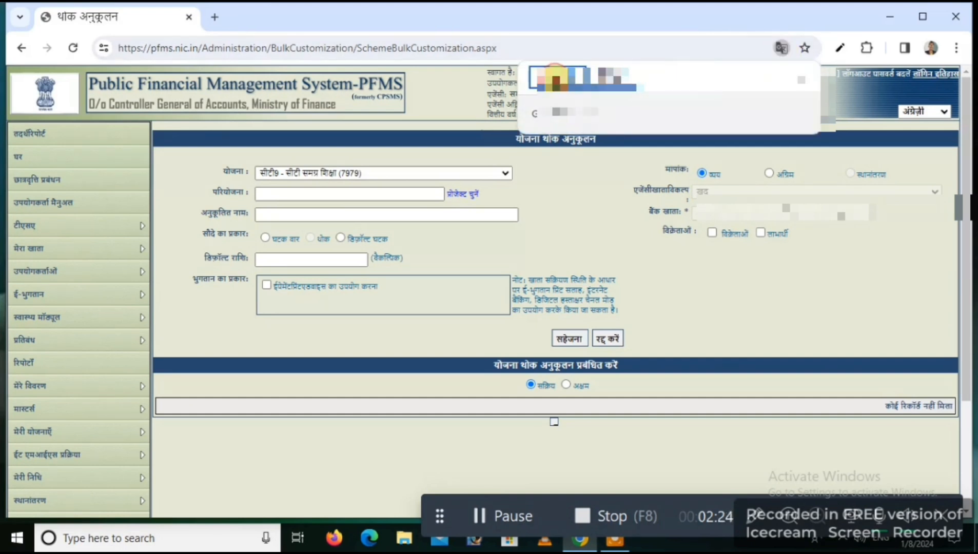
pyautogui.click(213, 291)
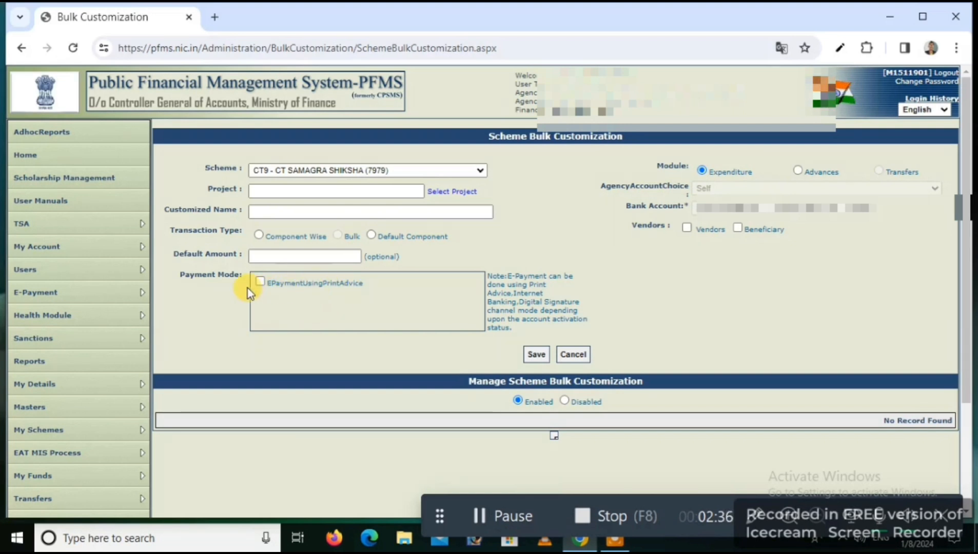
# - Choose EPaymentUsingPrintAdvice as the payment mode and enter BITKULA 1 as the customized name
pyautogui.click(260, 282)
pyautogui.click(263, 212)
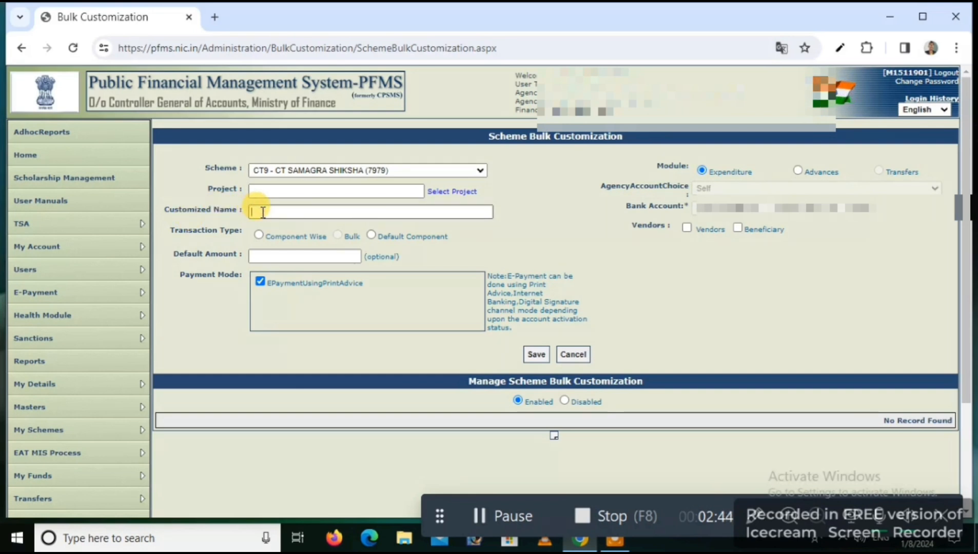
pyautogui.write('b')
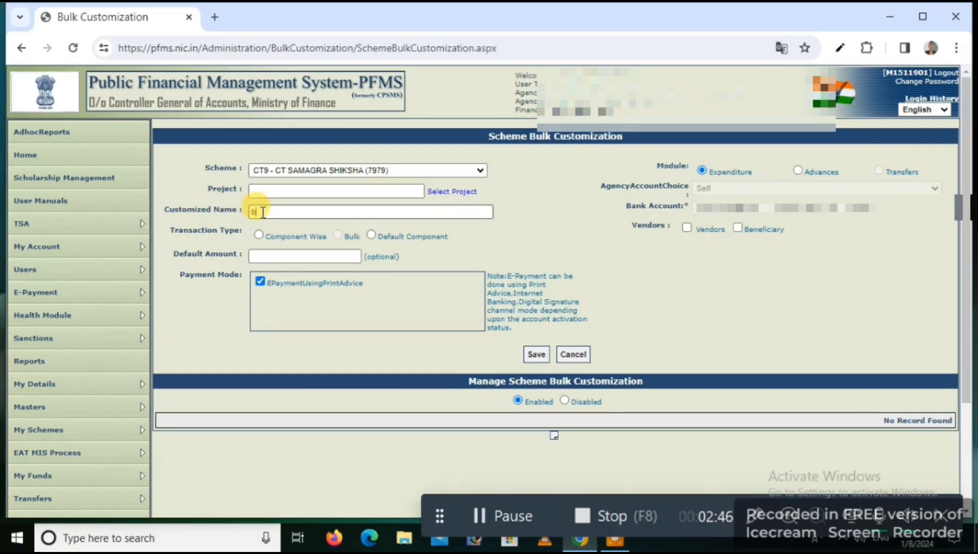
pyautogui.write('BITKUKA')
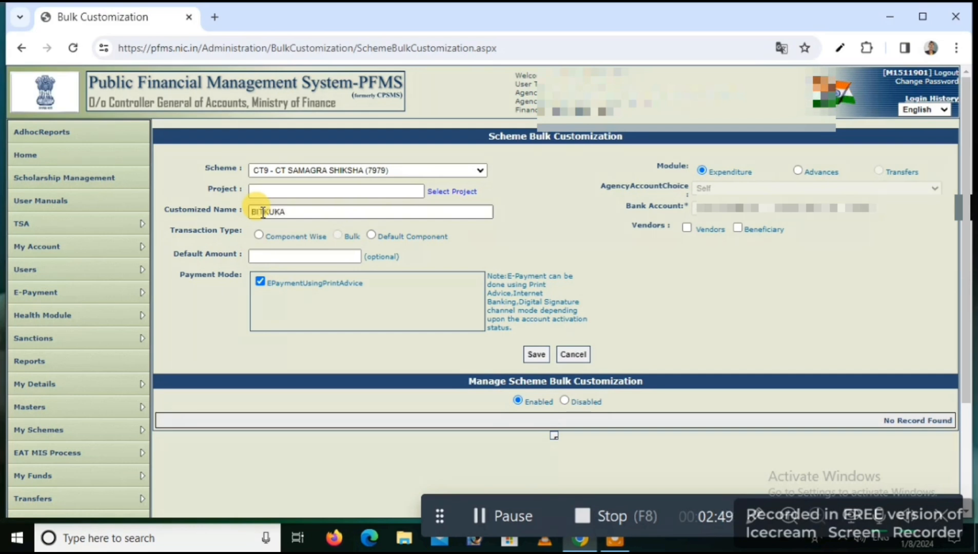
pyautogui.press('BackSpace')
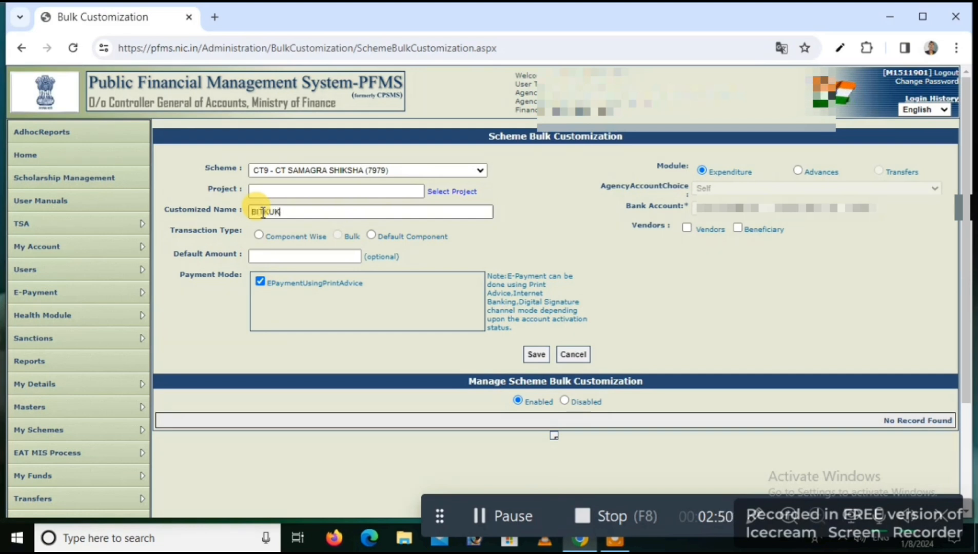
pyautogui.write('LA')
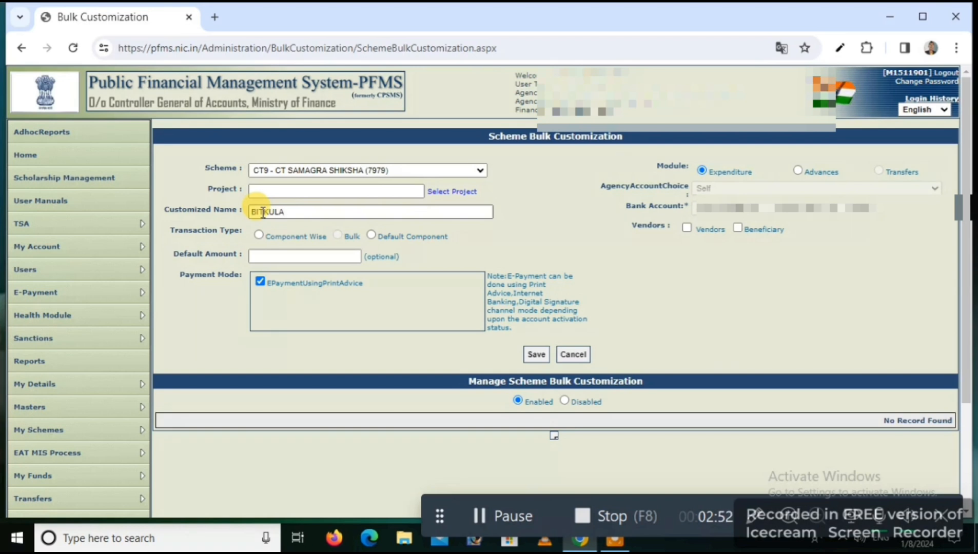
pyautogui.write(' 1')
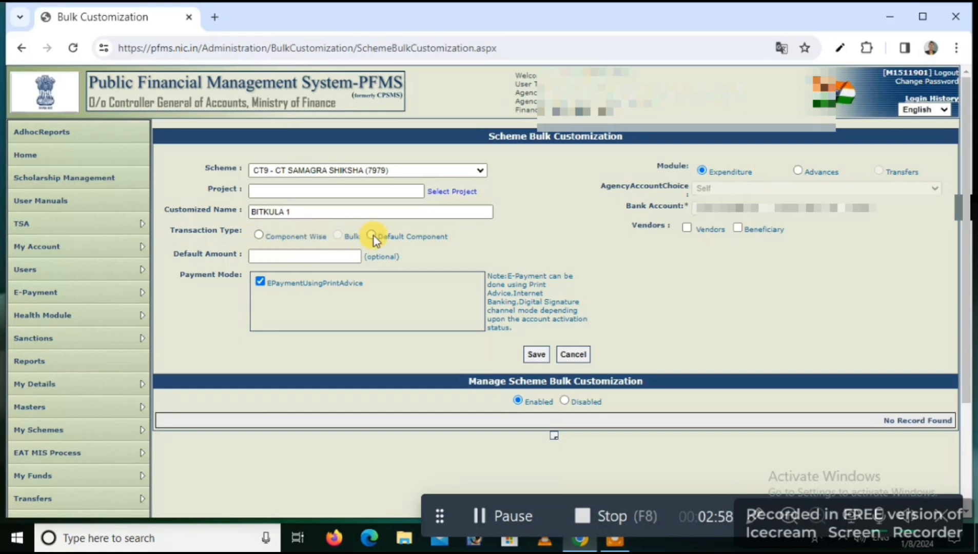
# - Set the transaction type to Component Wise and include all scheme components under Bulk
pyautogui.click(258, 236)
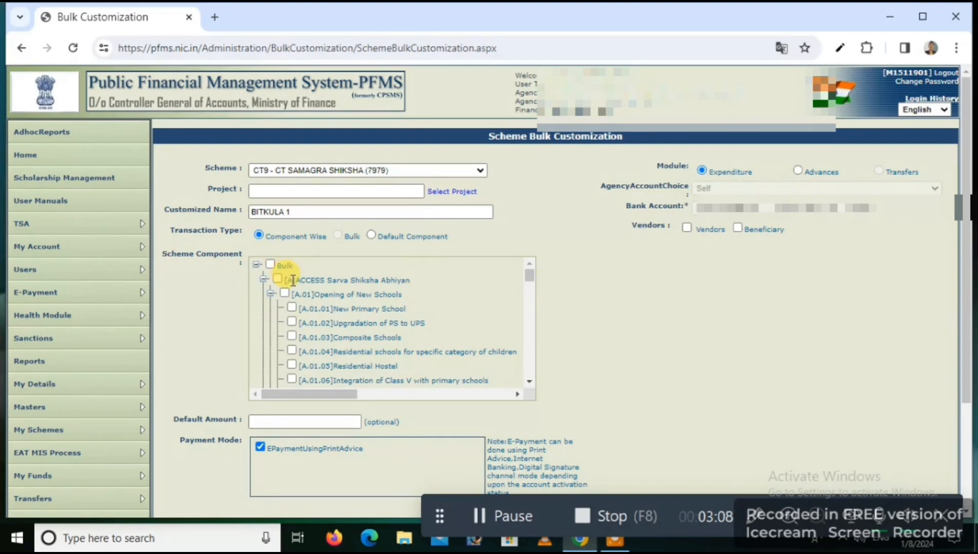
pyautogui.click(271, 265)
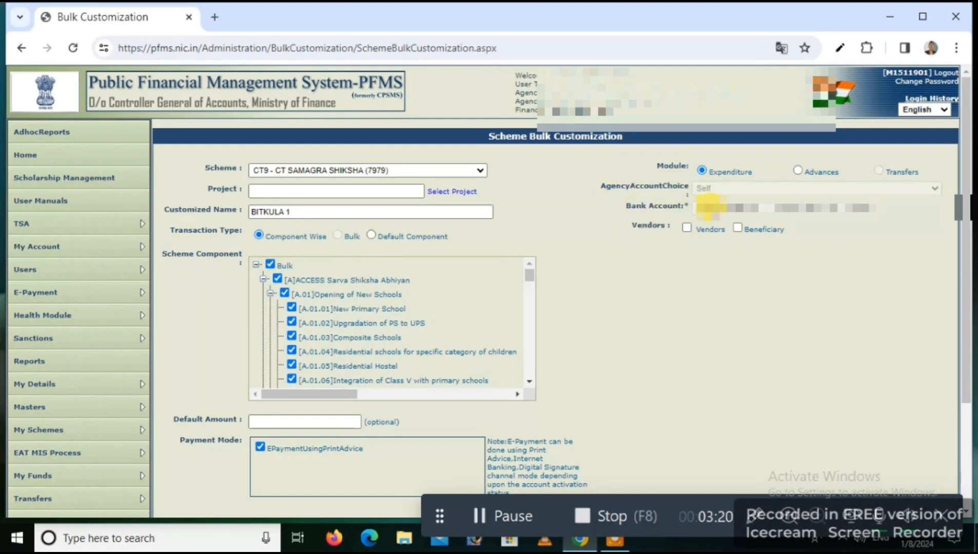
# - Enable Vendors for the customization and select five vendors, the entries beginning with MA, PR, RA, SU and TI
pyautogui.click(686, 228)
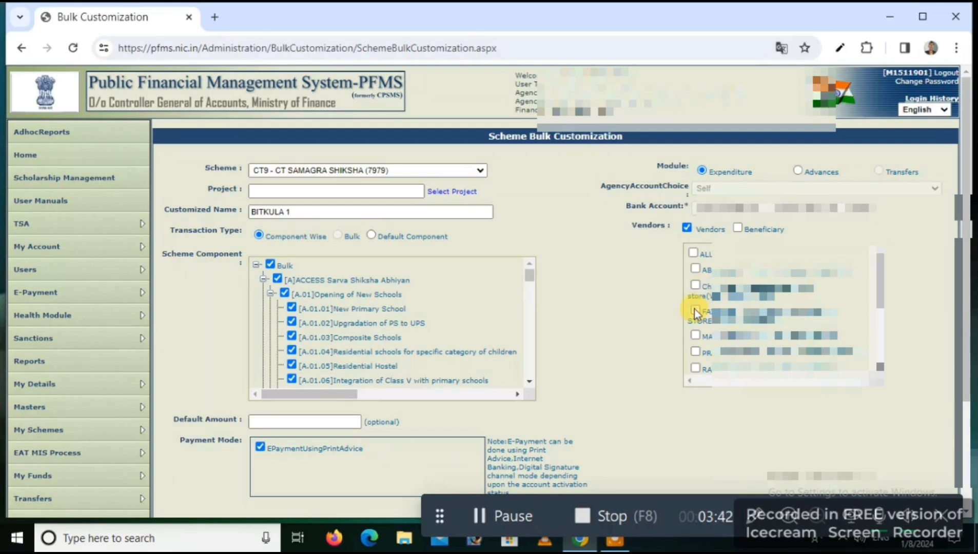
pyautogui.click(695, 336)
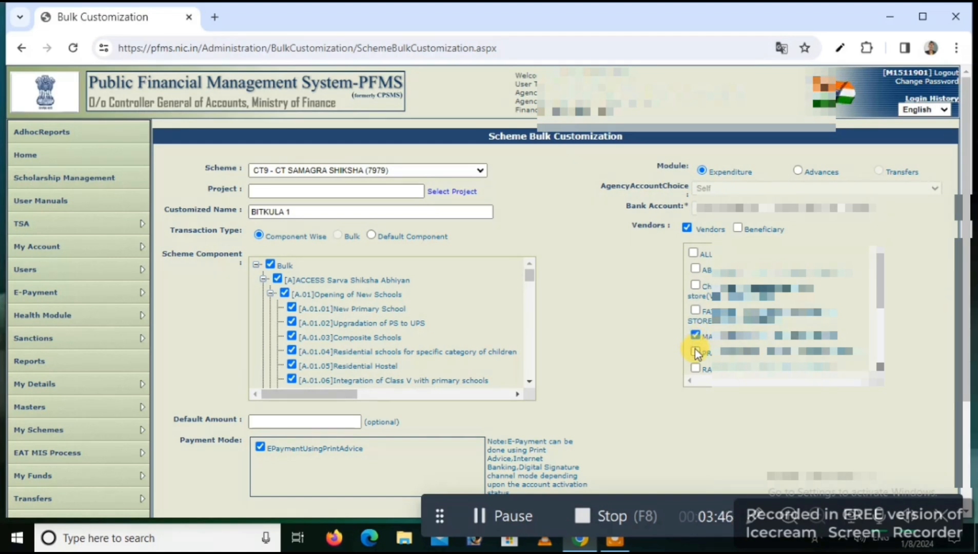
pyautogui.click(695, 351)
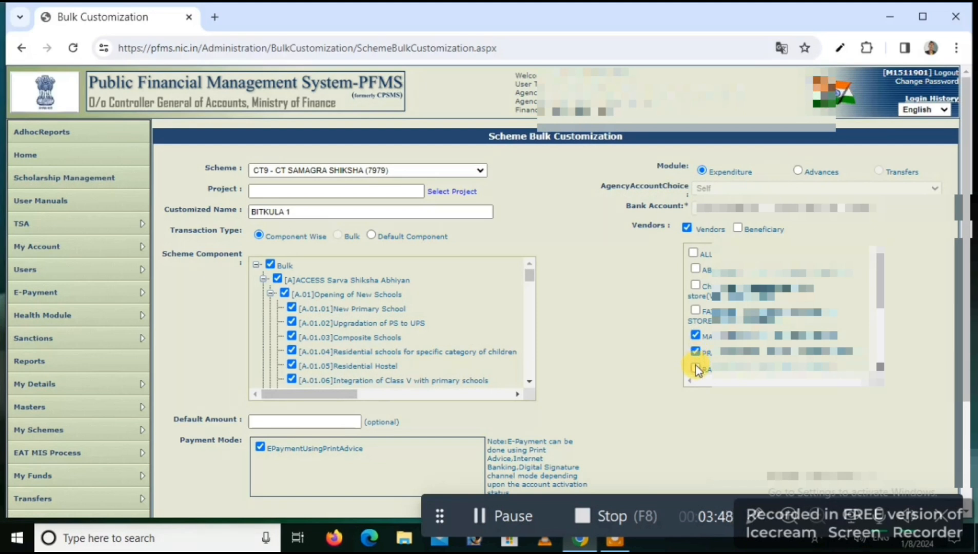
pyautogui.click(695, 367)
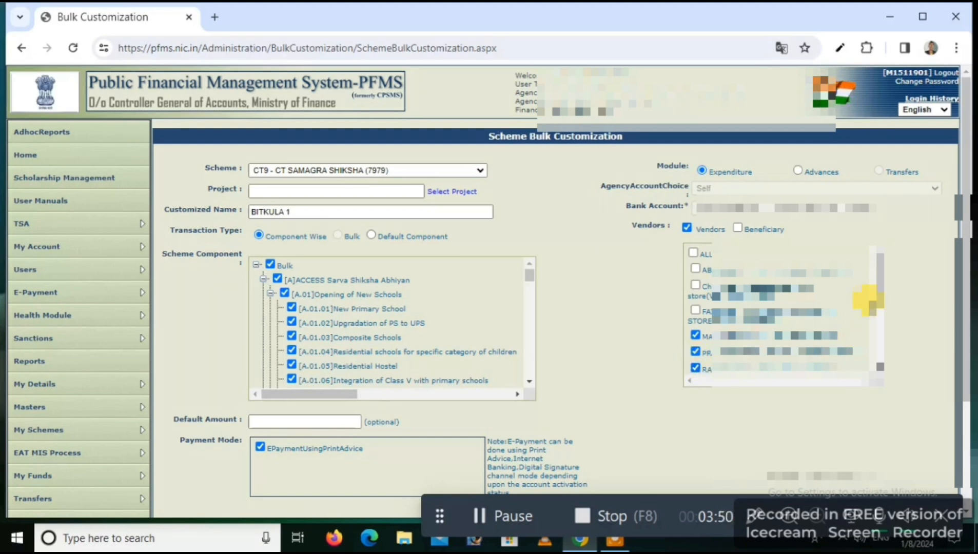
pyautogui.moveTo(878, 304); pyautogui.dragTo(878, 319)
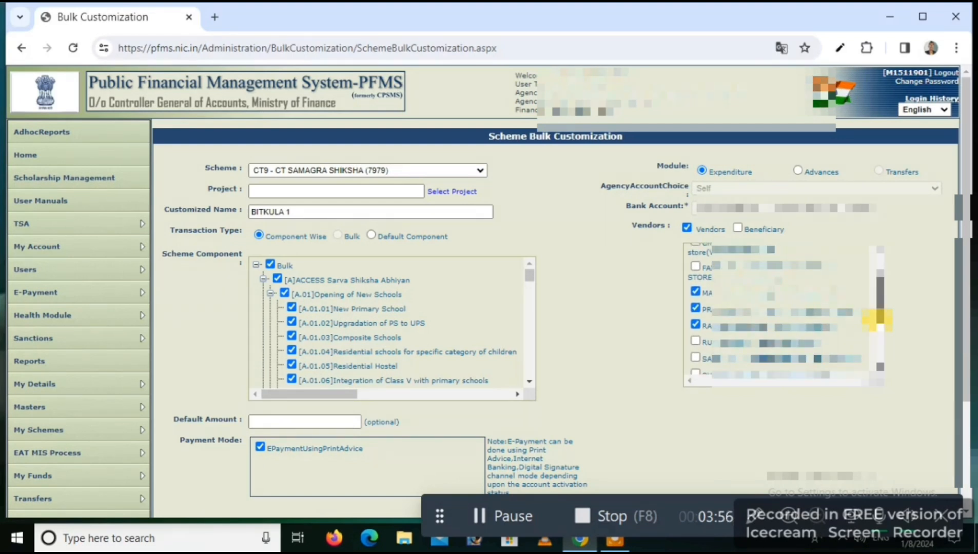
pyautogui.moveTo(879, 319); pyautogui.dragTo(878, 349)
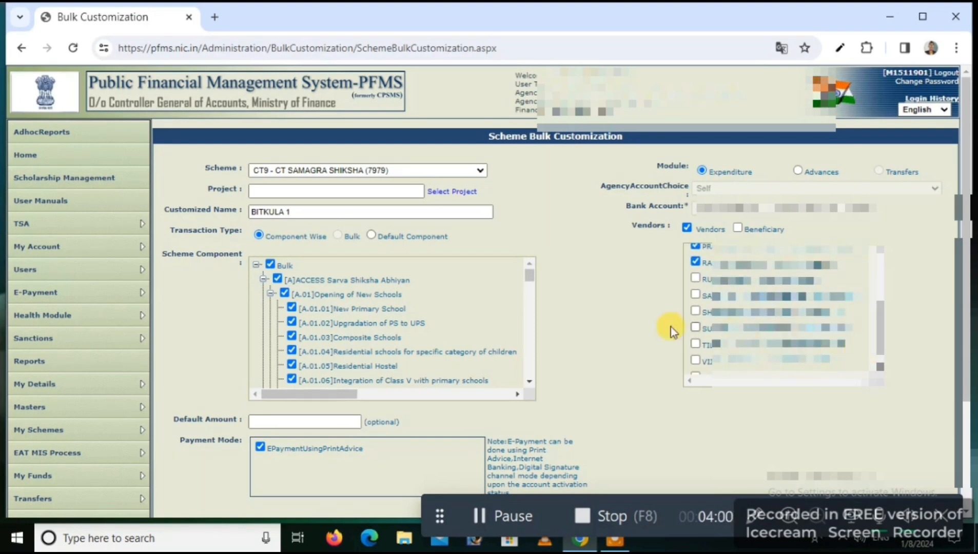
pyautogui.click(696, 326)
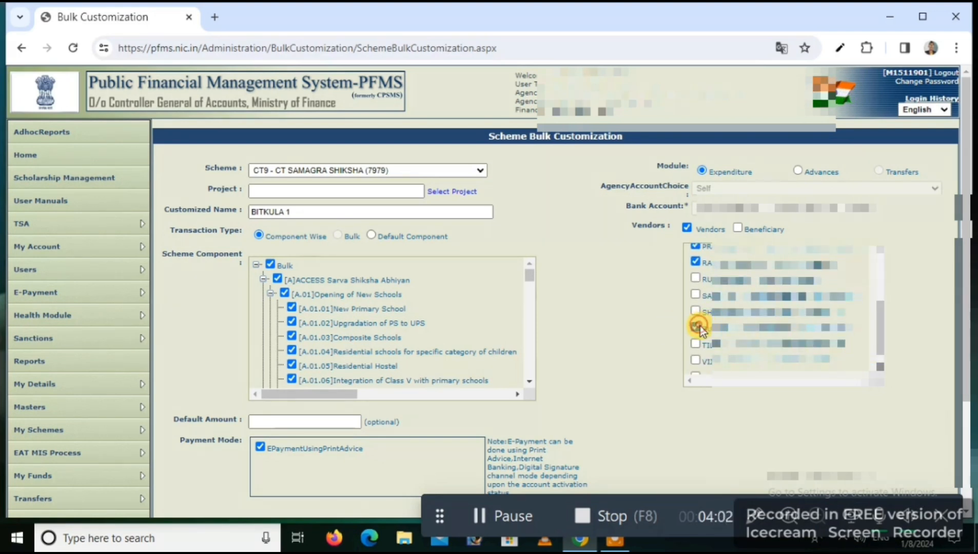
pyautogui.click(695, 343)
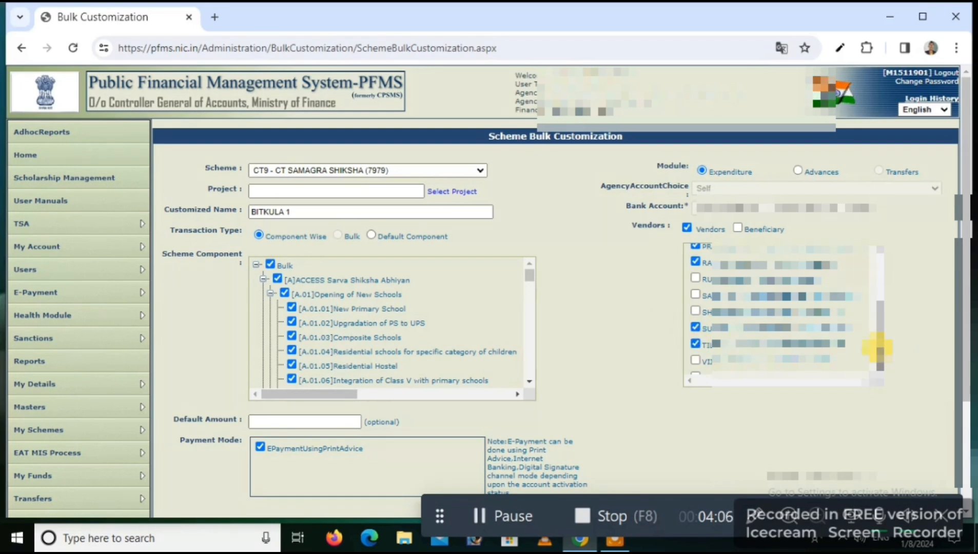
pyautogui.scroll(-1, 877, 348)
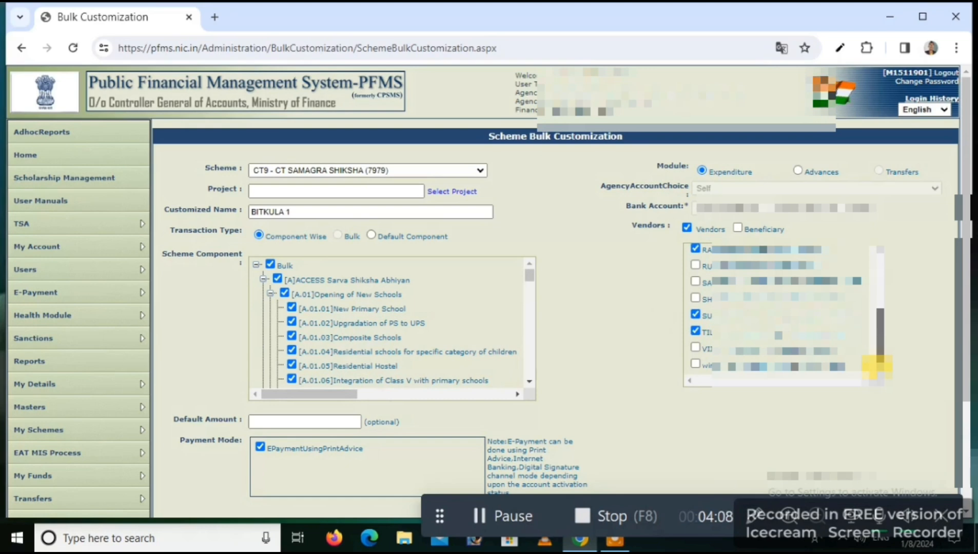
pyautogui.scroll(5, 872, 323)
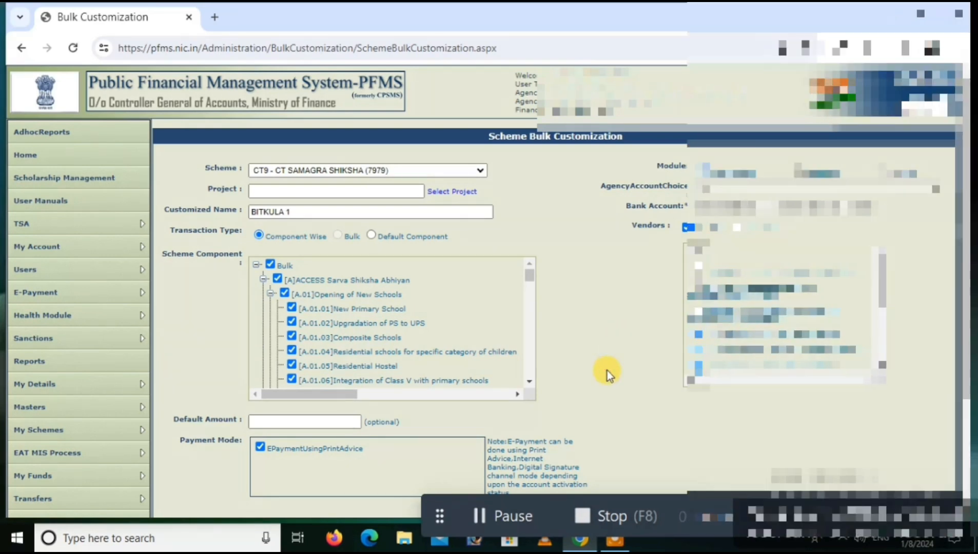
# - Save the scheme bulk customization
pyautogui.scroll(-1, 606, 370)
pyautogui.scroll(-2, 606, 370)
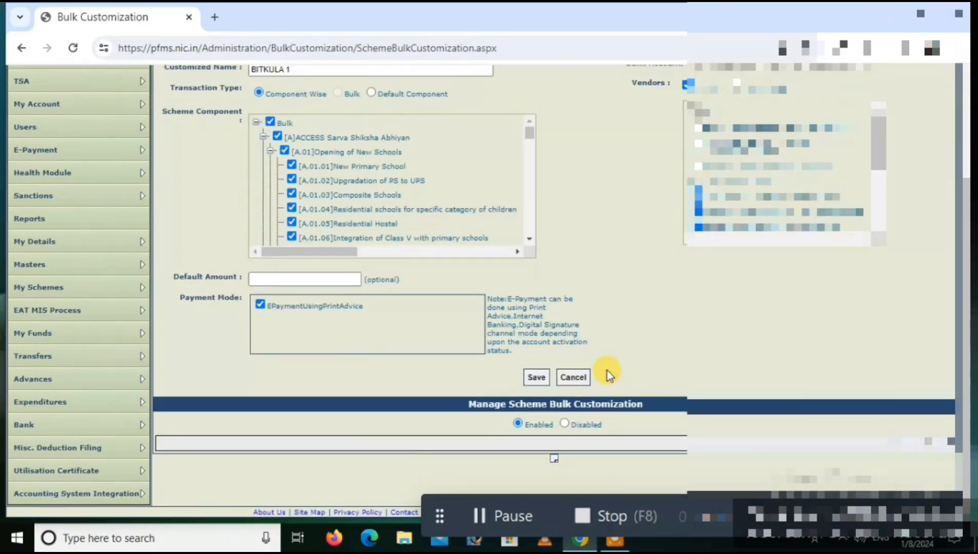
pyautogui.click(537, 380)
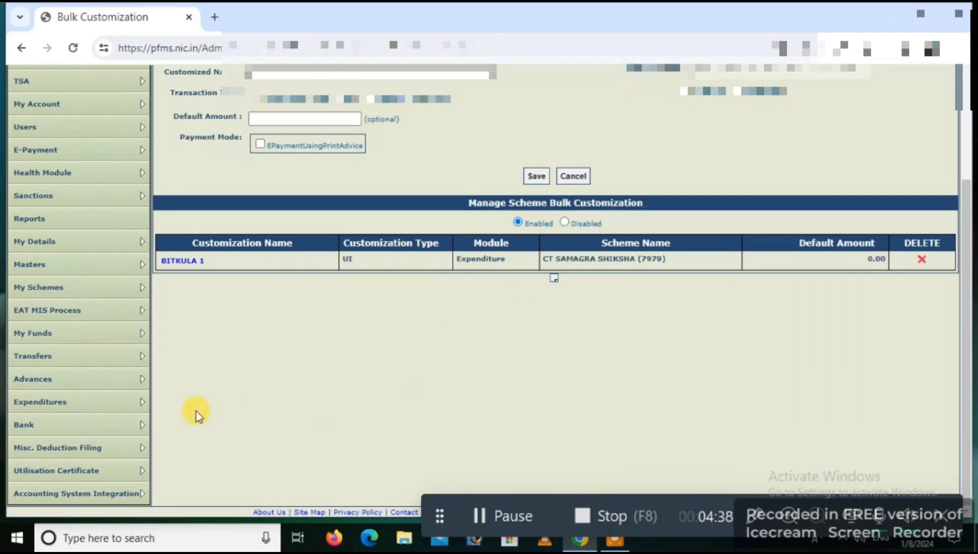
# - Open the form for adding a new expenditure, keep it in English and dismiss the translation prompt
pyautogui.moveTo(77, 408)
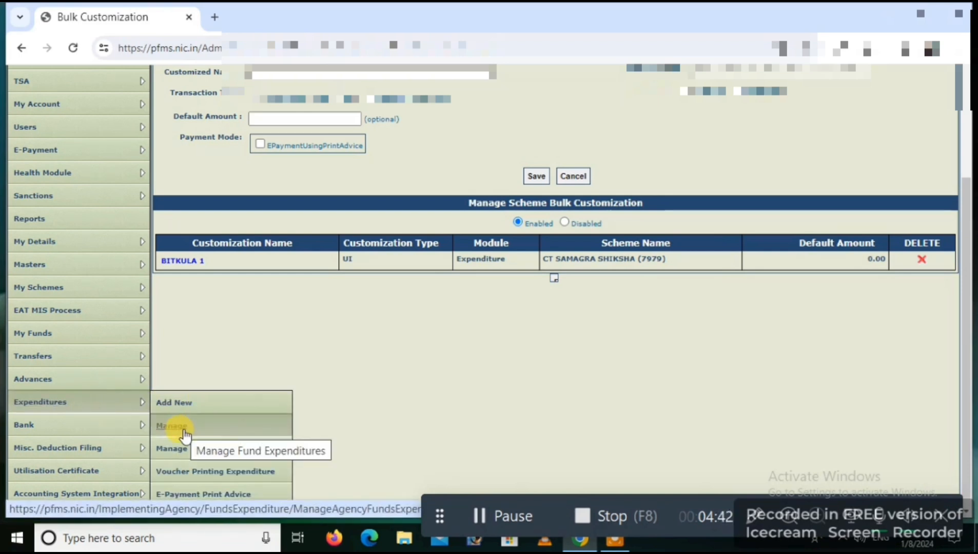
pyautogui.click(167, 402)
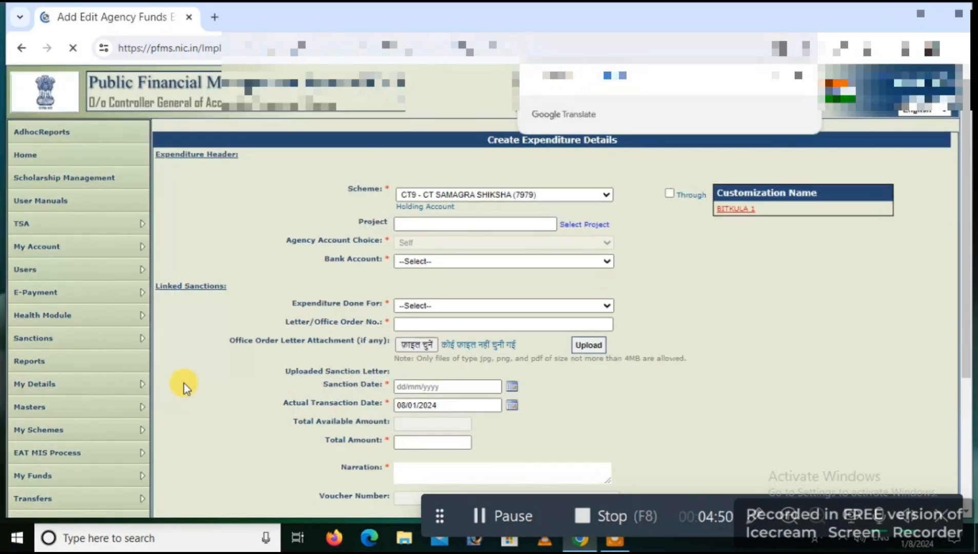
pyautogui.click(553, 80)
pyautogui.click(553, 77)
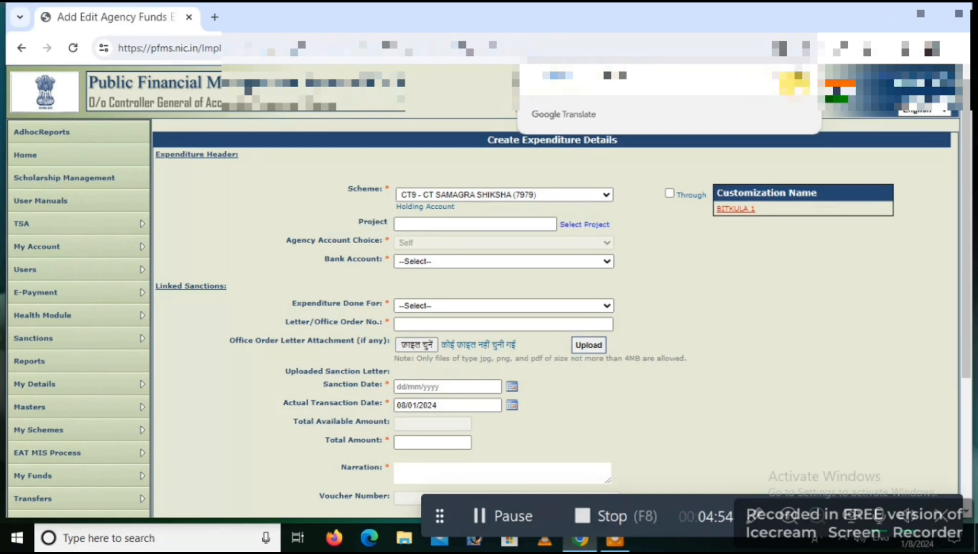
pyautogui.click(798, 76)
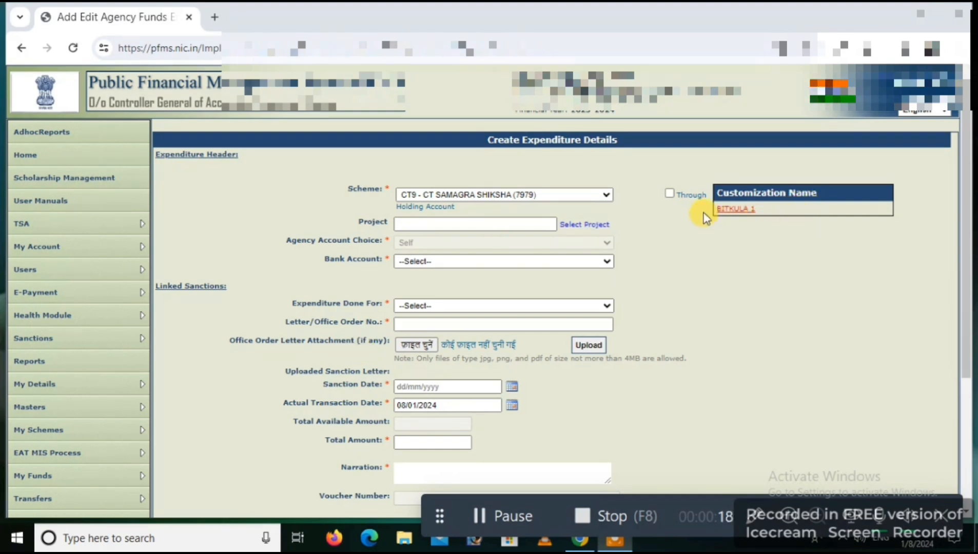
# - Open the bulk expenditure form for the BITKULA 1 customization, dismiss the translation prompt and enter the letter/office order number
pyautogui.click(745, 211)
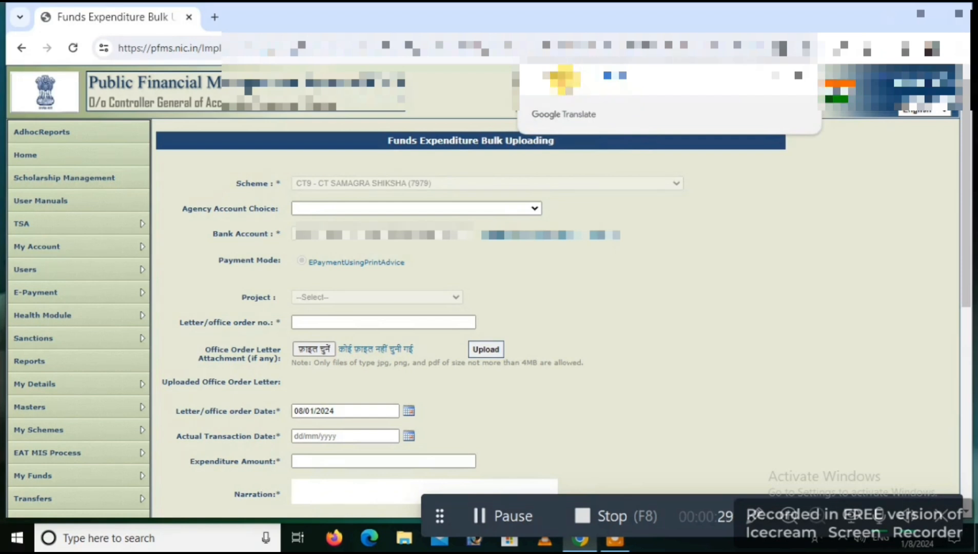
pyautogui.click(563, 79)
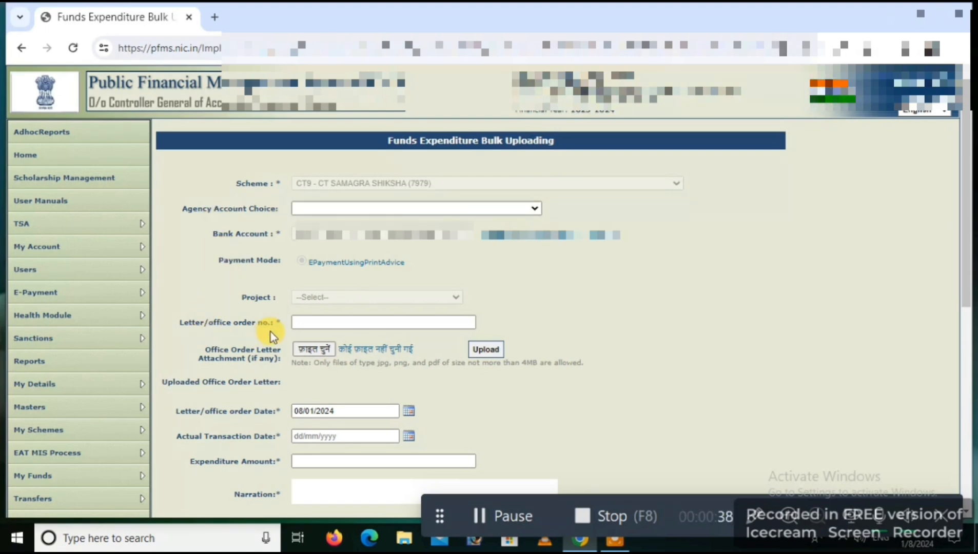
pyautogui.click(299, 321)
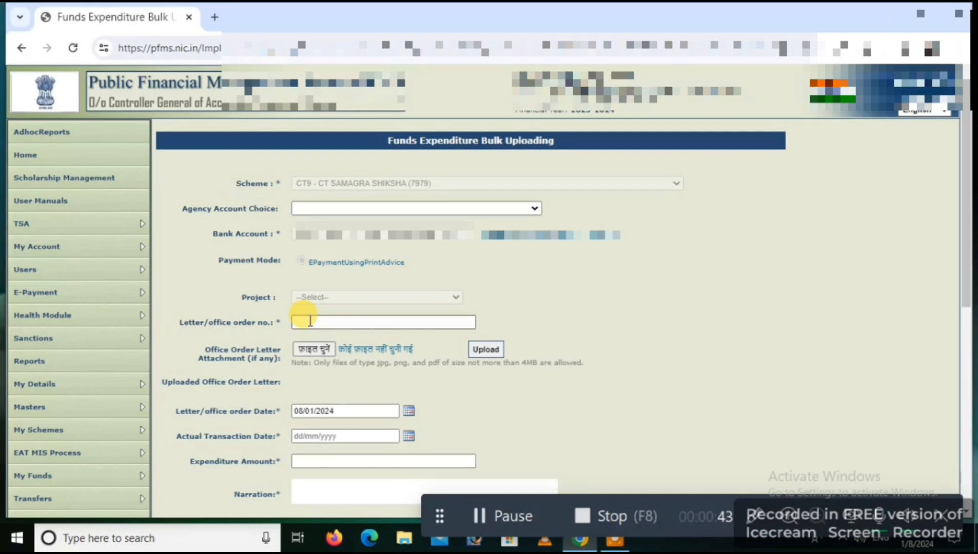
pyautogui.write('PS')
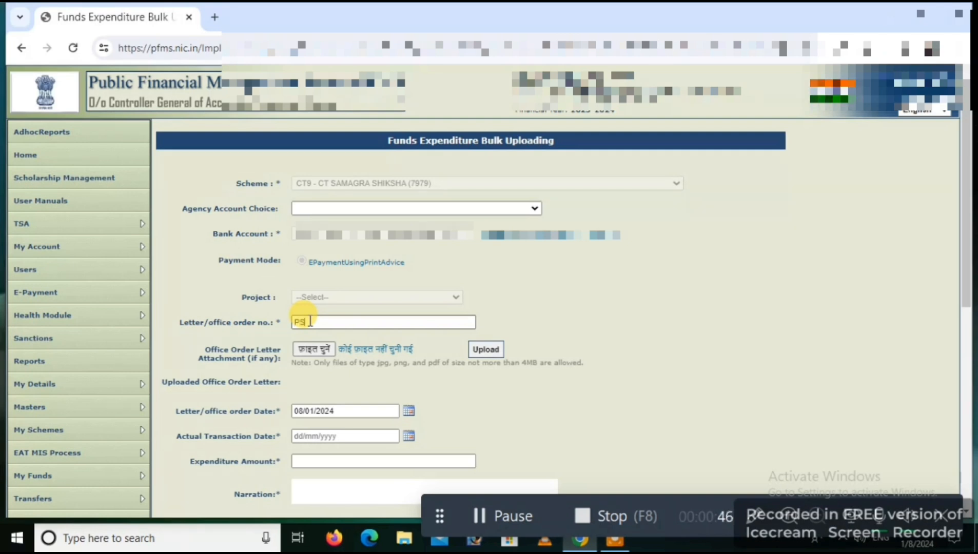
pyautogui.write('BITKULA/001/2024')
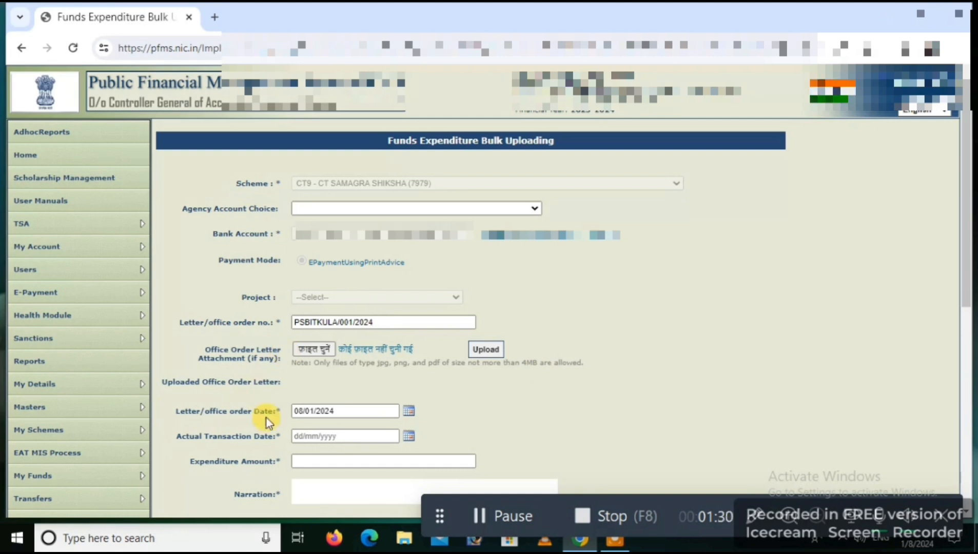
# - Set the letter/office order date to 04/01/2024 and the actual transaction date to 09/01/2024
pyautogui.click(408, 410)
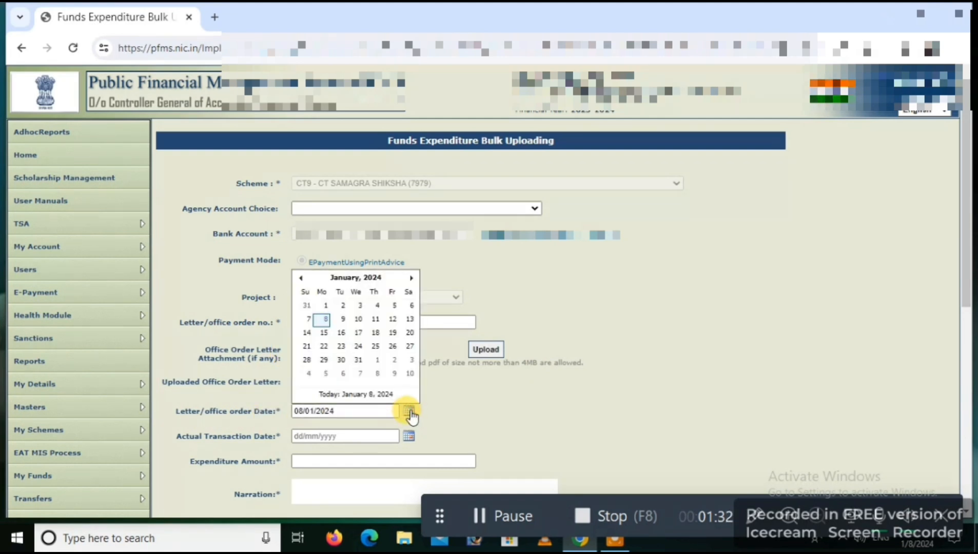
pyautogui.click(377, 306)
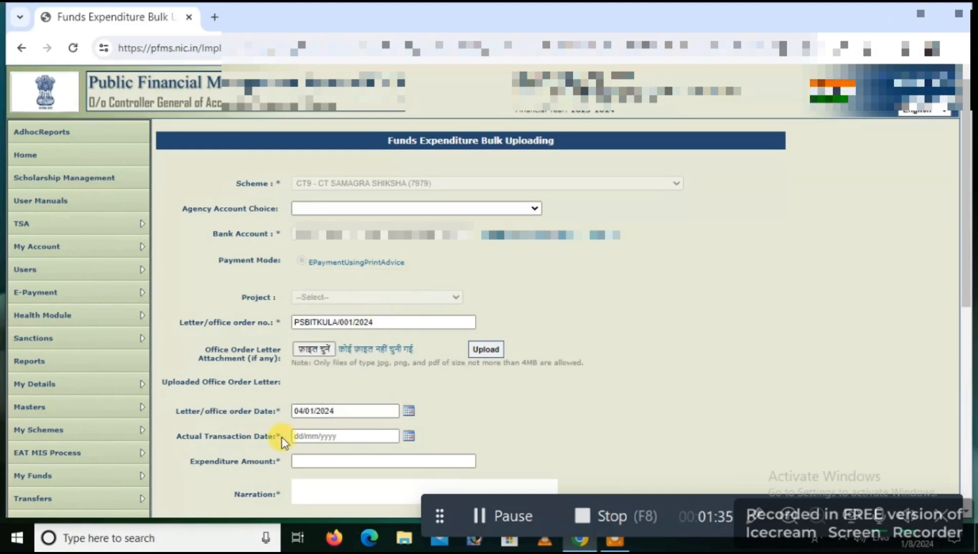
pyautogui.click(409, 436)
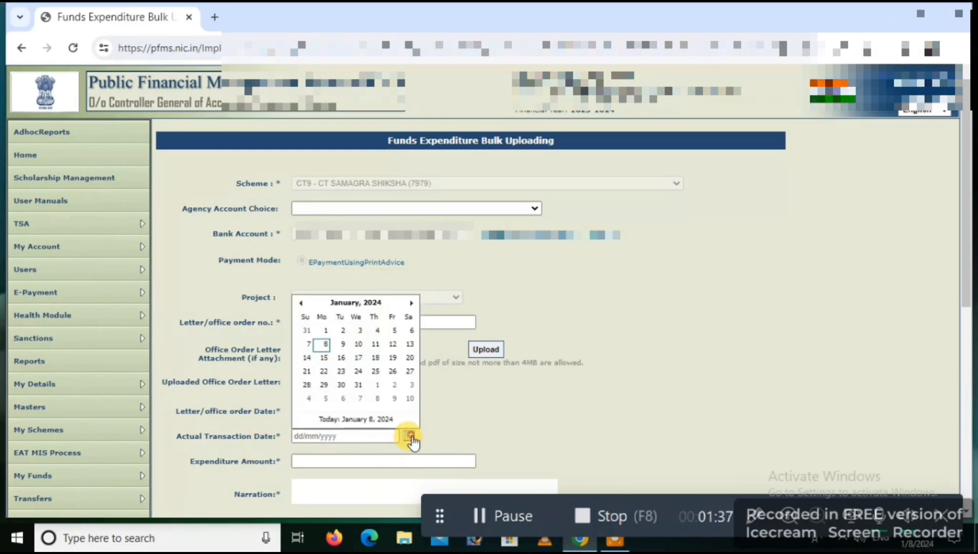
pyautogui.click(342, 345)
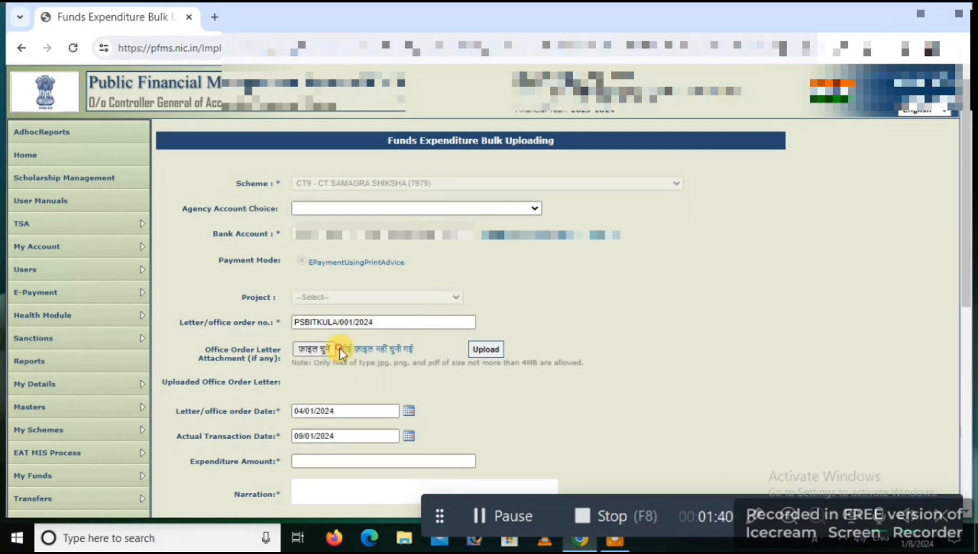
# - Set the expenditure amount to 50000 and write SCHOOL GRANTS as the narration
pyautogui.click(324, 462)
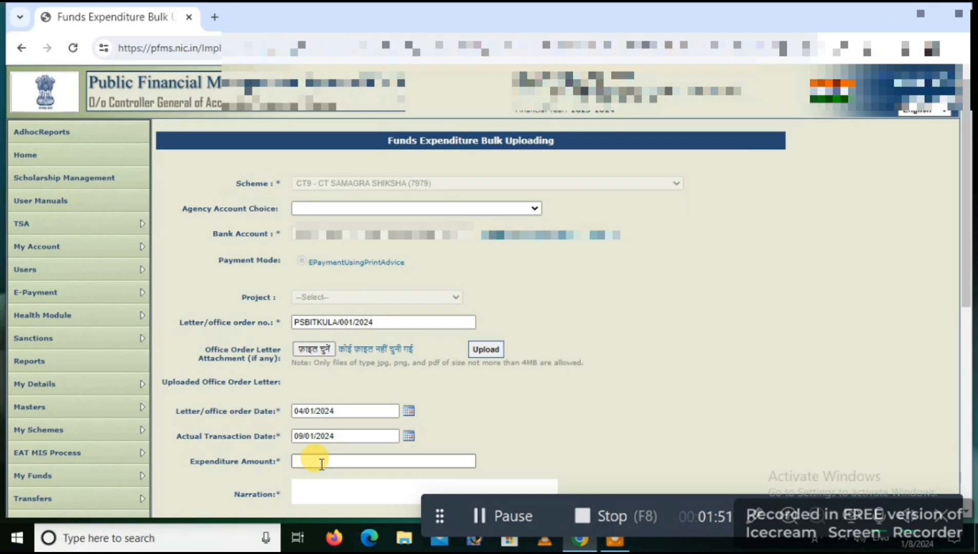
pyautogui.write('000')
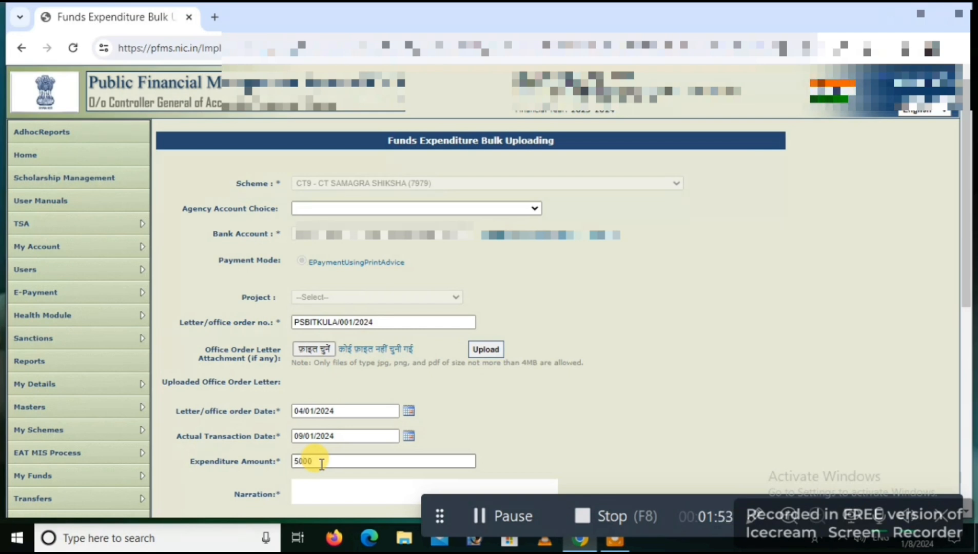
pyautogui.write('0')
pyautogui.click(300, 489)
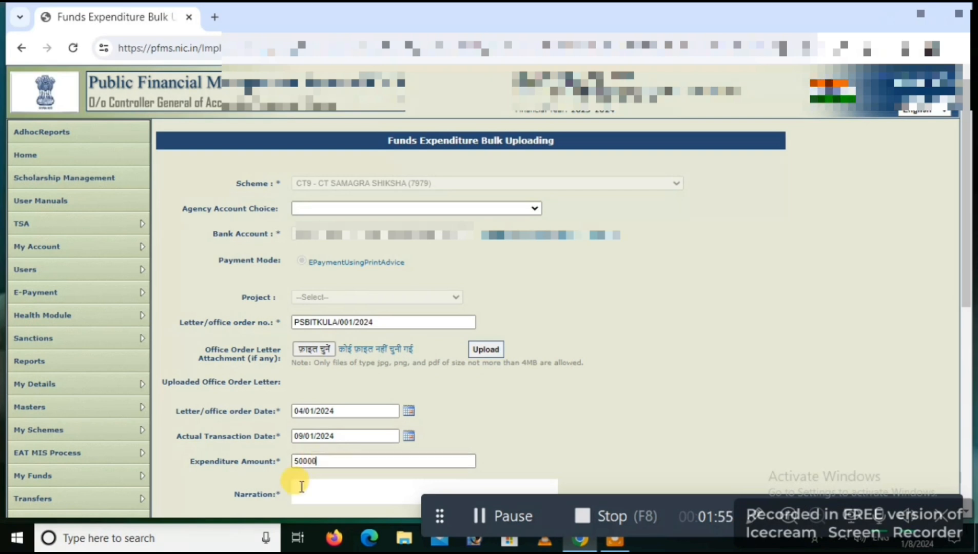
pyautogui.write('SCH')
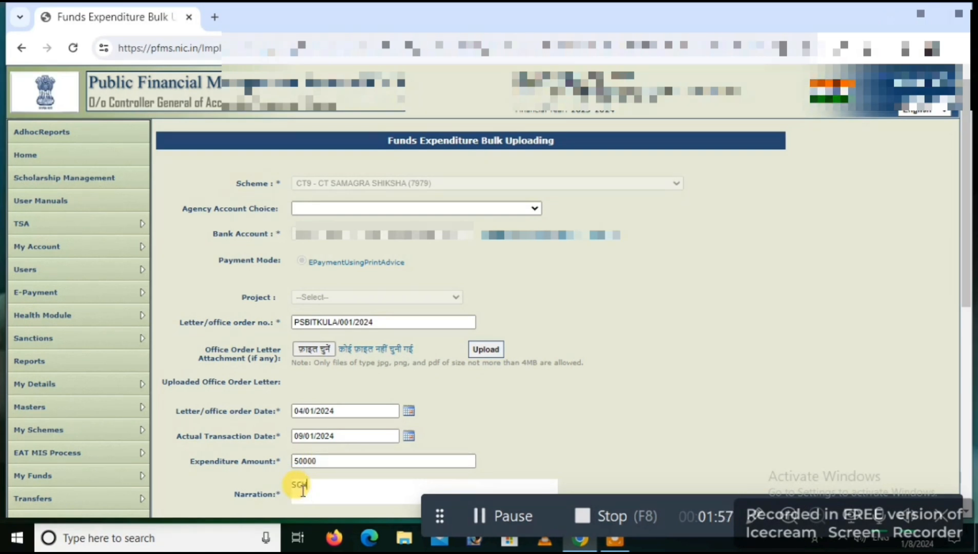
pyautogui.write('OOL GRANTS')
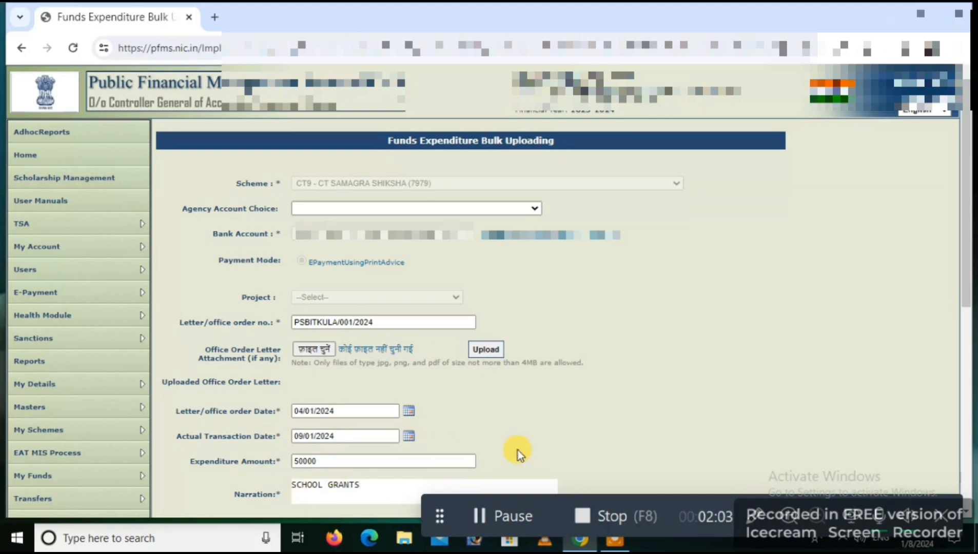
# - Choose [D.02.01]Primary (17.01) as the default component for the bulk expenditure
pyautogui.scroll(-2, 526, 448)
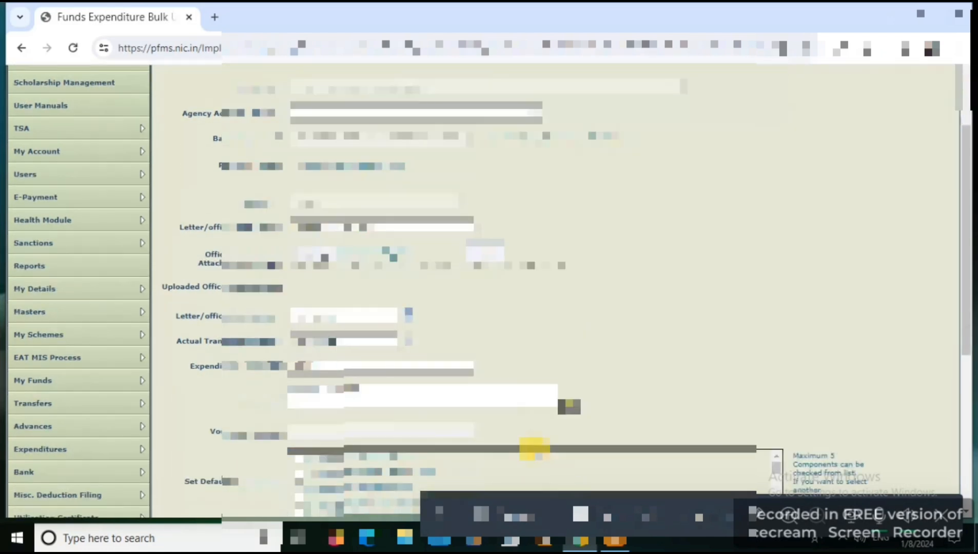
pyautogui.scroll(-3, 534, 447)
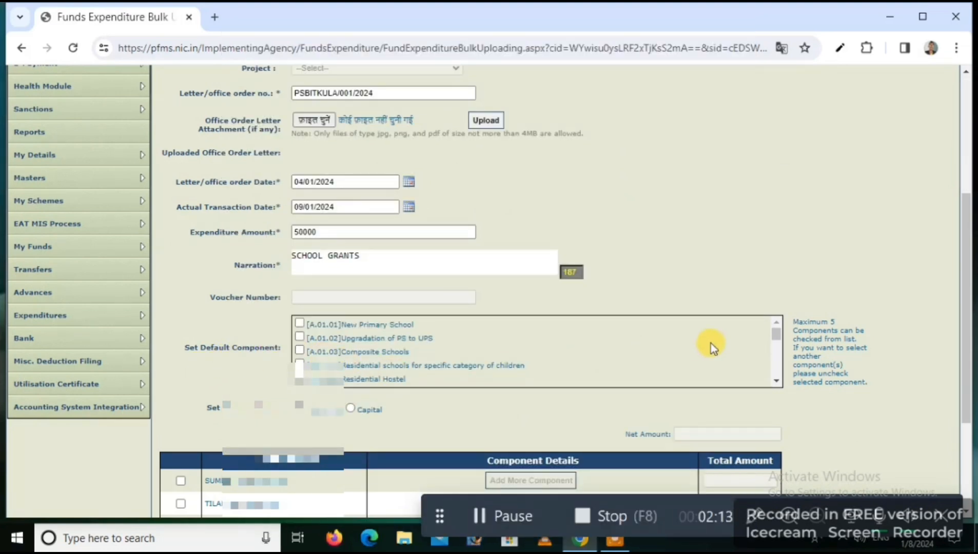
pyautogui.click(776, 341)
pyautogui.scroll(-3, 776, 341)
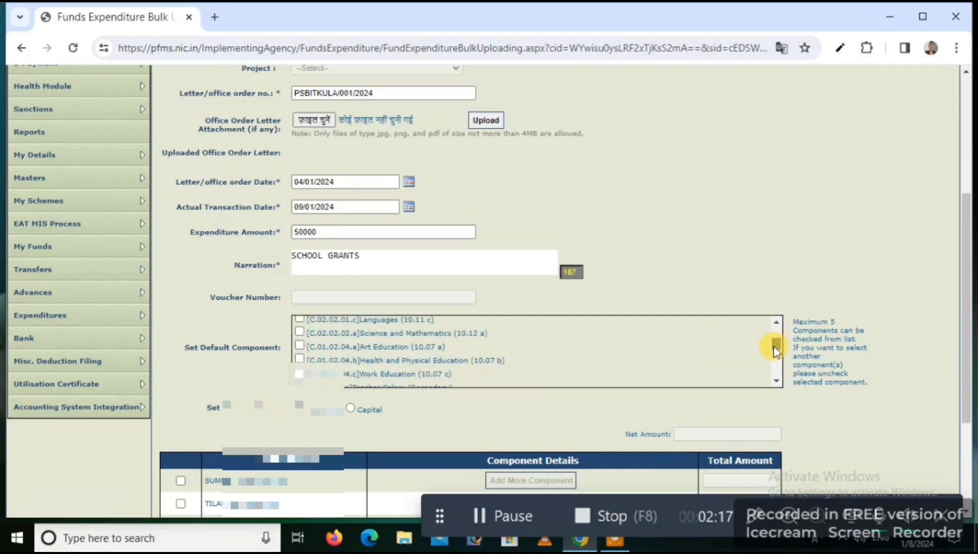
pyautogui.scroll(-3, 776, 352)
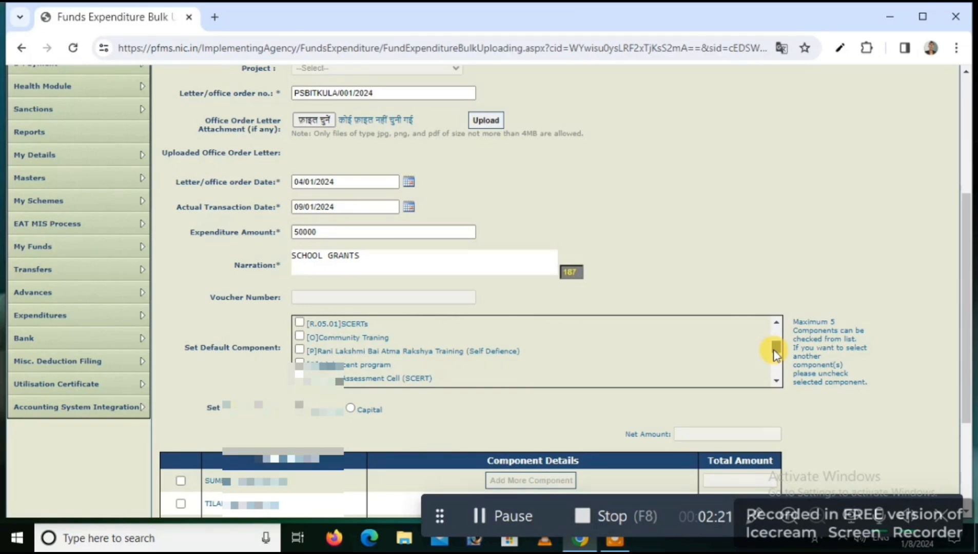
pyautogui.scroll(-5, 776, 356)
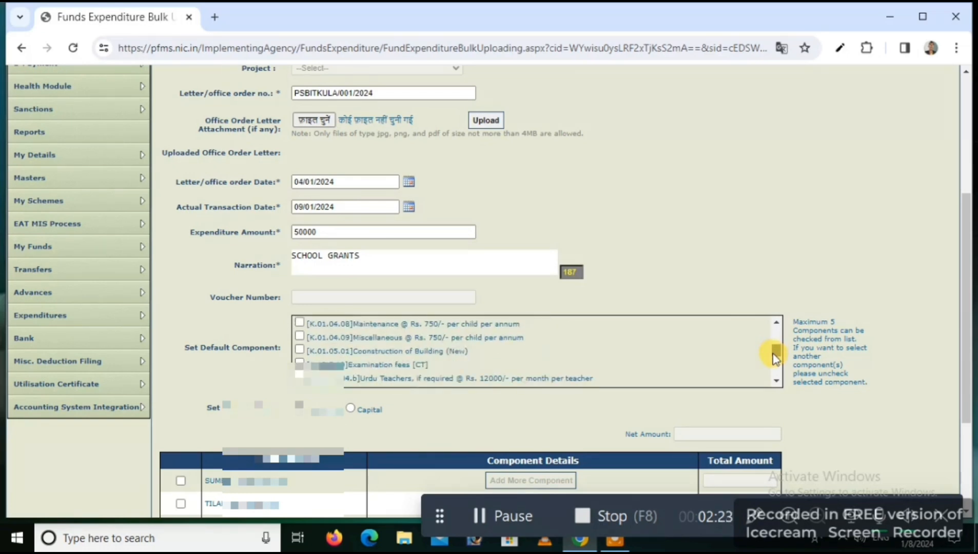
pyautogui.moveTo(776, 357); pyautogui.dragTo(774, 369)
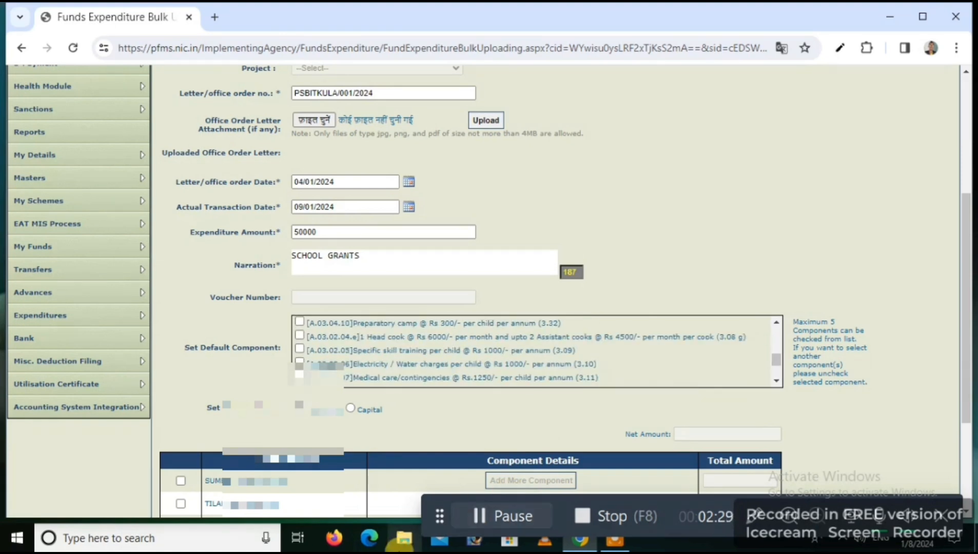
pyautogui.click(477, 516)
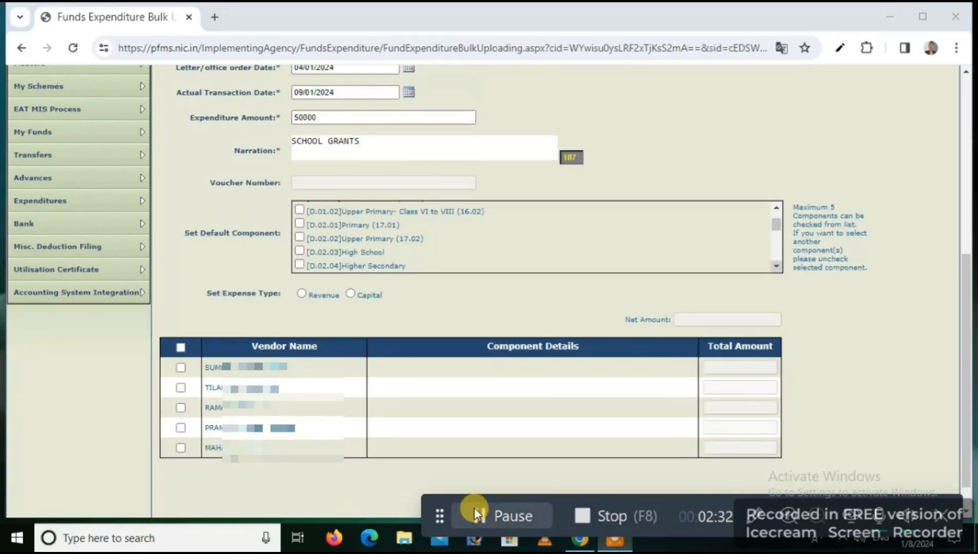
pyautogui.click(300, 223)
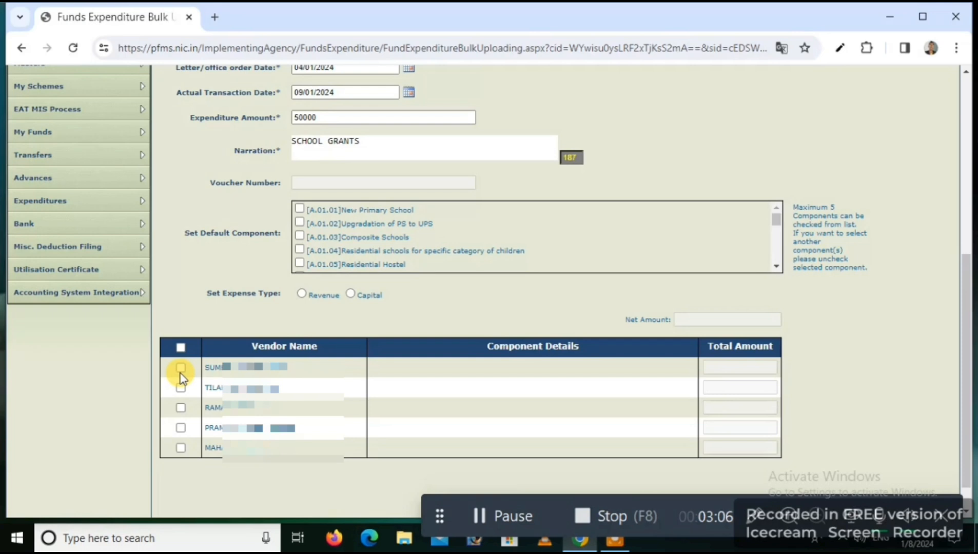
# - Select all five vendors and enter their component amounts in listed order as 10000, 10000, 8000, 12000 and 10000
pyautogui.click(482, 514)
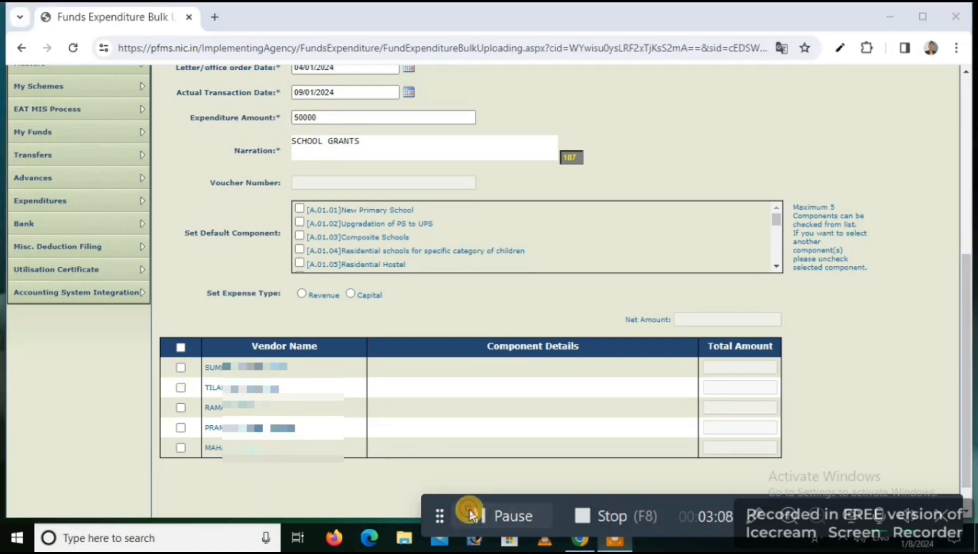
pyautogui.click(179, 351)
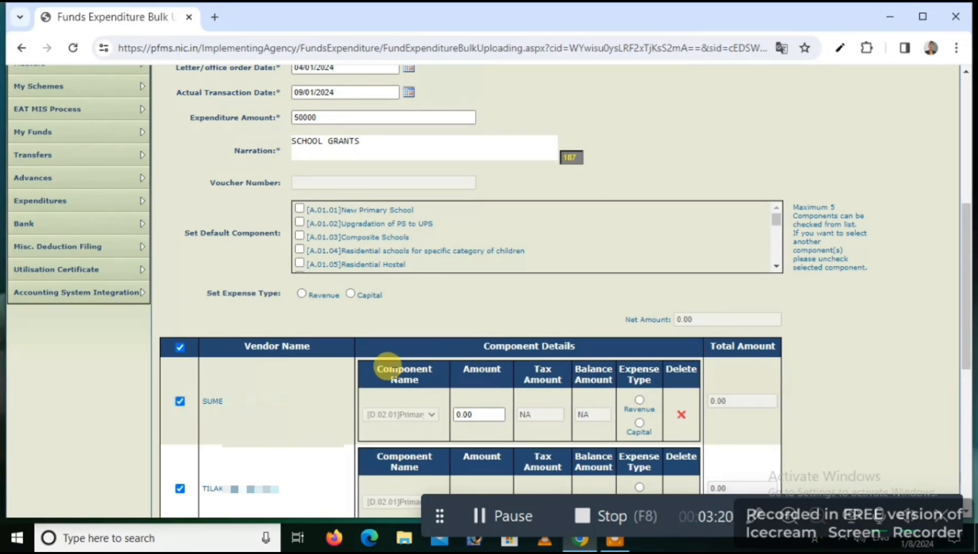
pyautogui.click(459, 412)
pyautogui.click(484, 520)
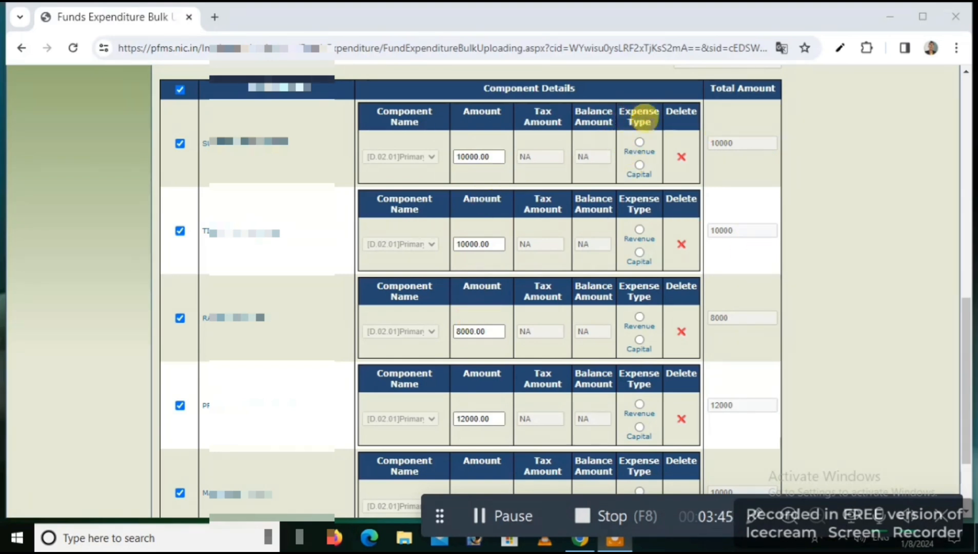
# - Set the expense type to Revenue for the component of each of the five vendors
pyautogui.click(639, 142)
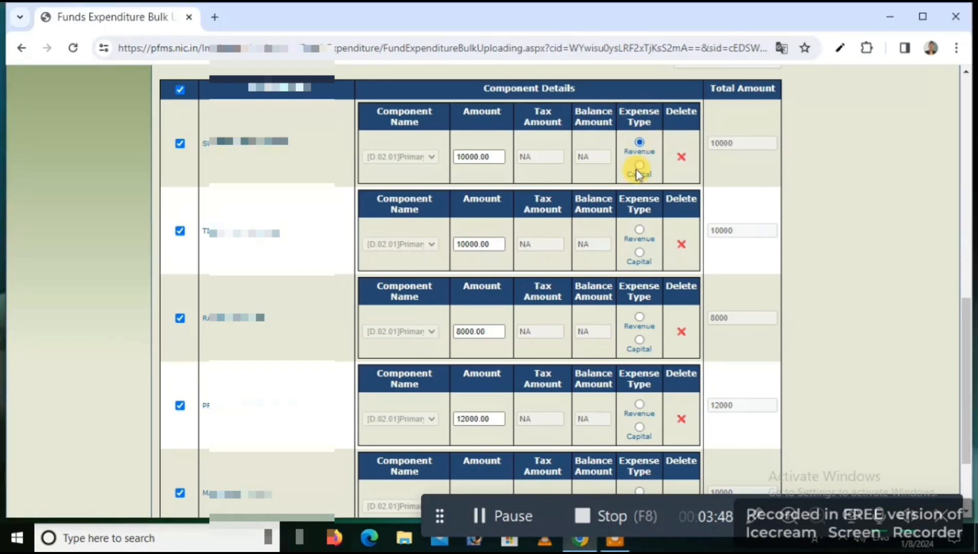
pyautogui.click(638, 227)
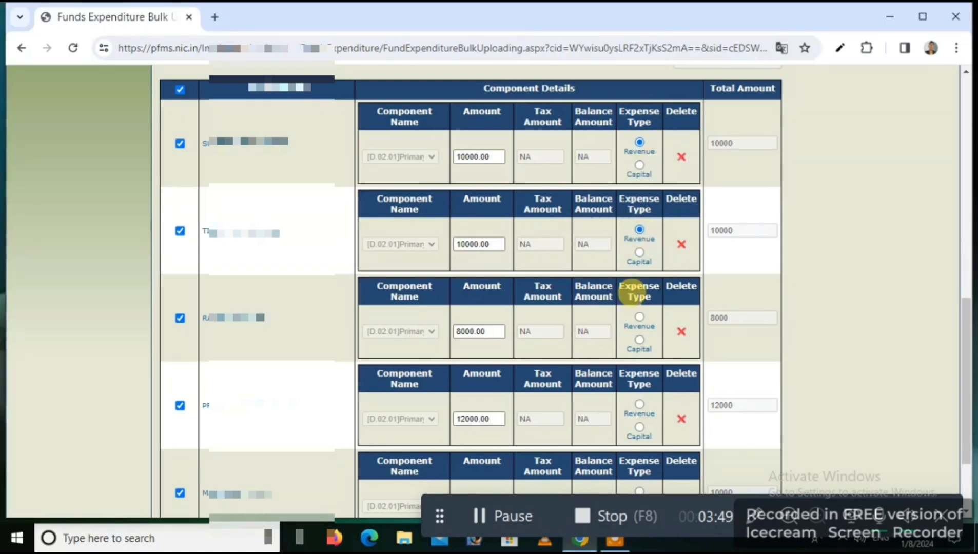
pyautogui.click(639, 314)
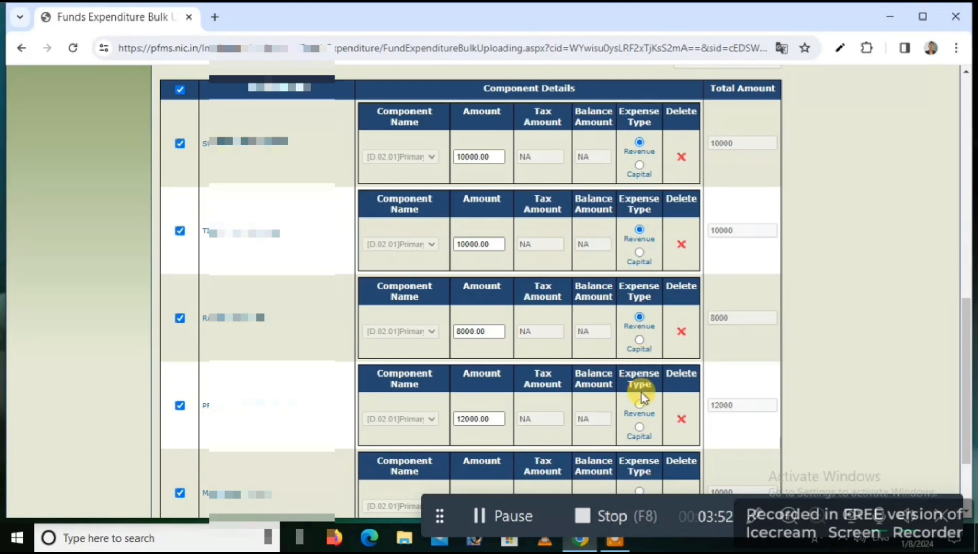
pyautogui.click(639, 405)
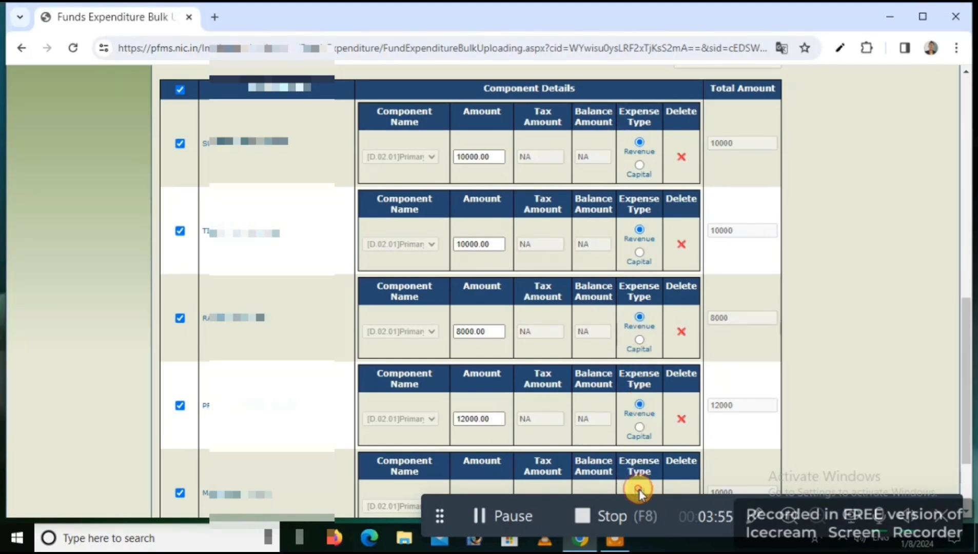
pyautogui.scroll(1, 850, 374)
pyautogui.scroll(3, 850, 374)
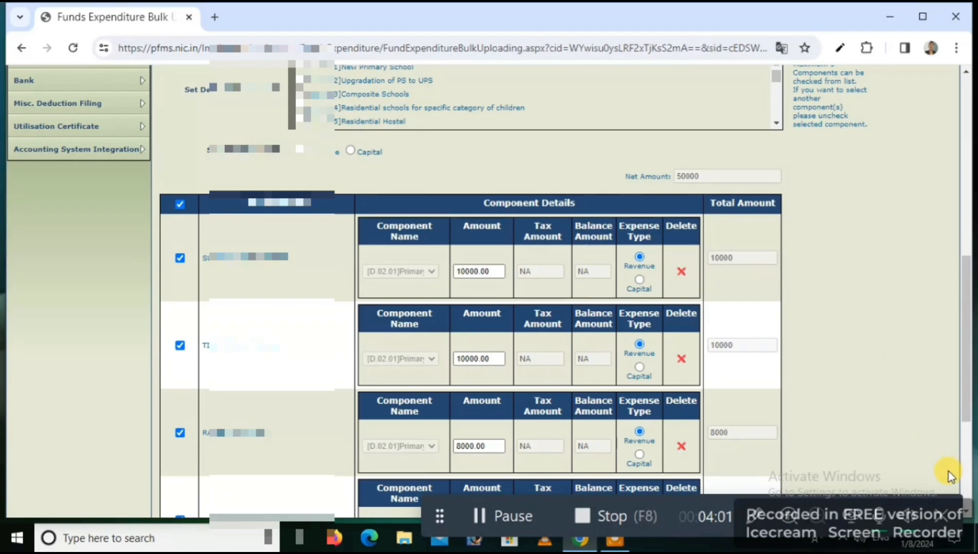
# - Submit the bulk expenditure and acknowledge the voucher number message
pyautogui.click(963, 484)
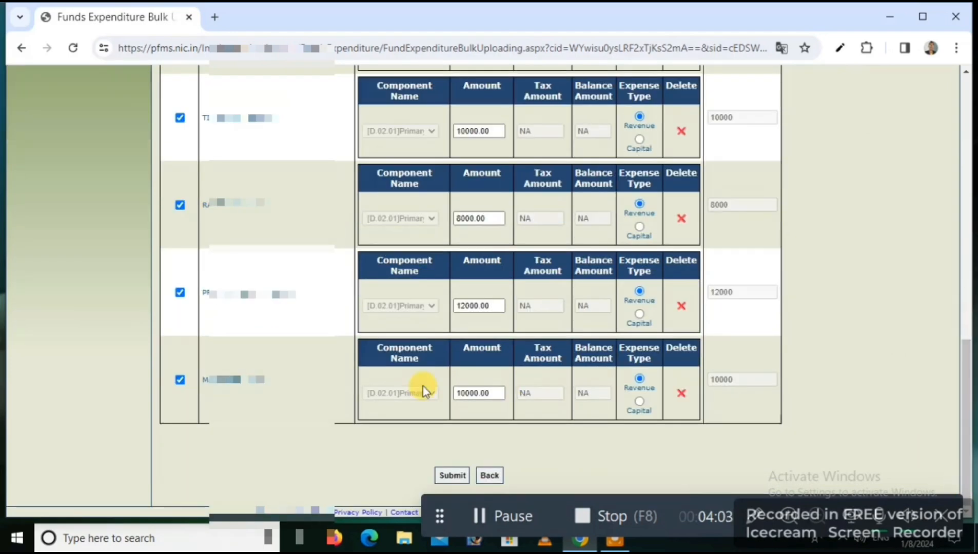
pyautogui.click(448, 475)
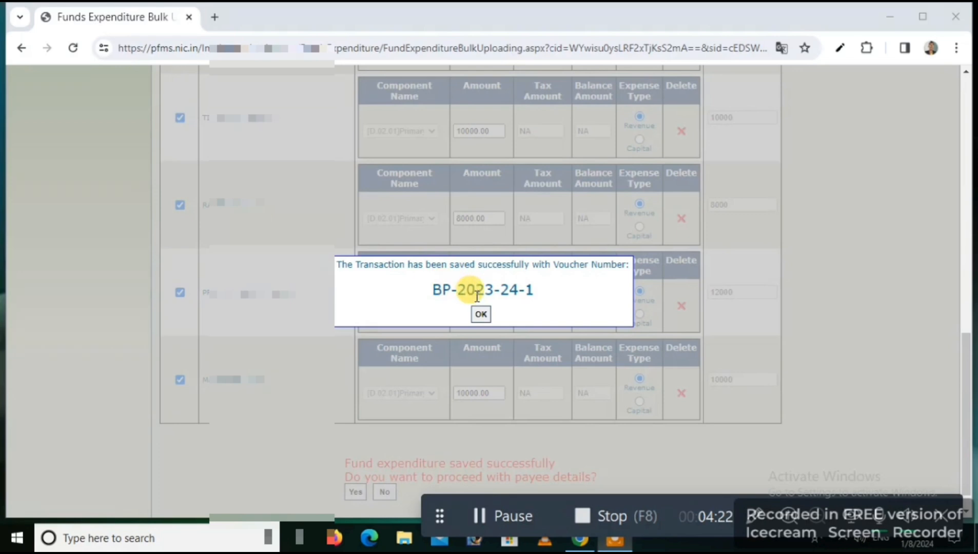
pyautogui.click(481, 314)
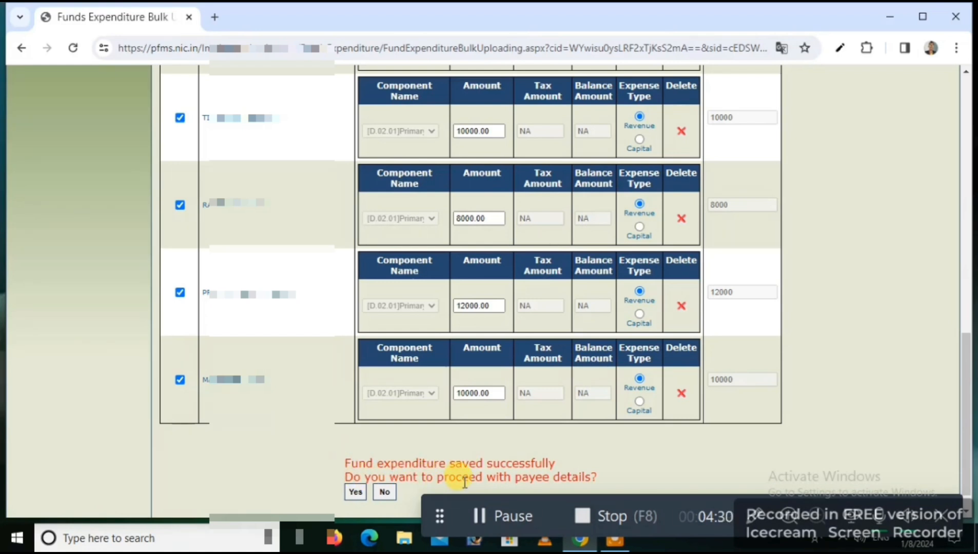
# - Proceed to the payee details and continue with EPaymentUsingPrintAdvice as the instrument type for the listed vendors
pyautogui.click(354, 494)
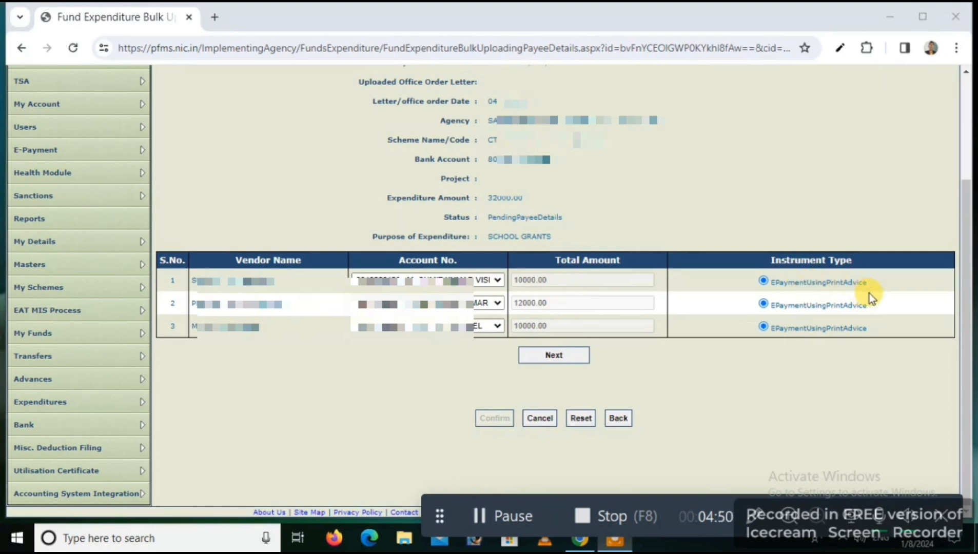
pyautogui.click(558, 354)
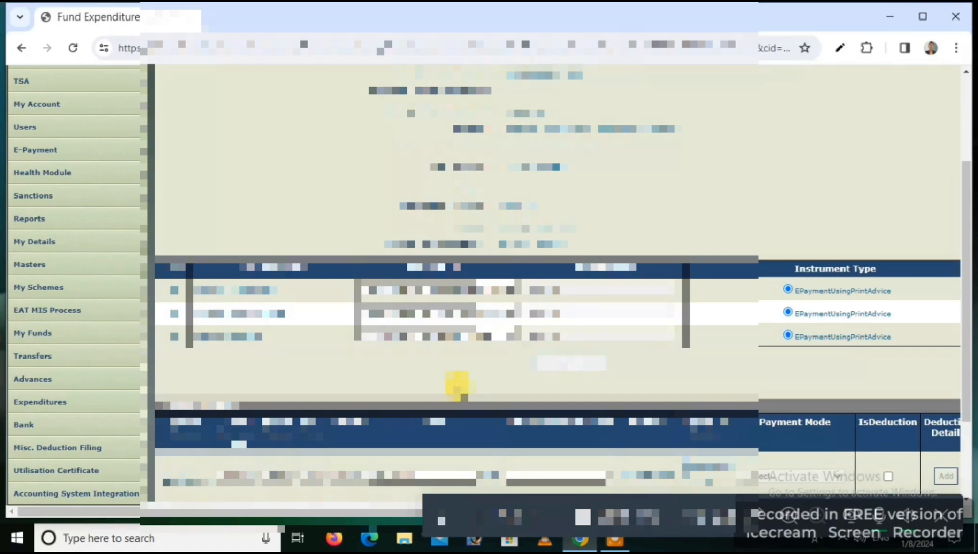
# - Confirm the e-payment details of the three listed vendors, leaving their passbook narration blank
pyautogui.scroll(-2, 458, 390)
pyautogui.scroll(-2, 459, 386)
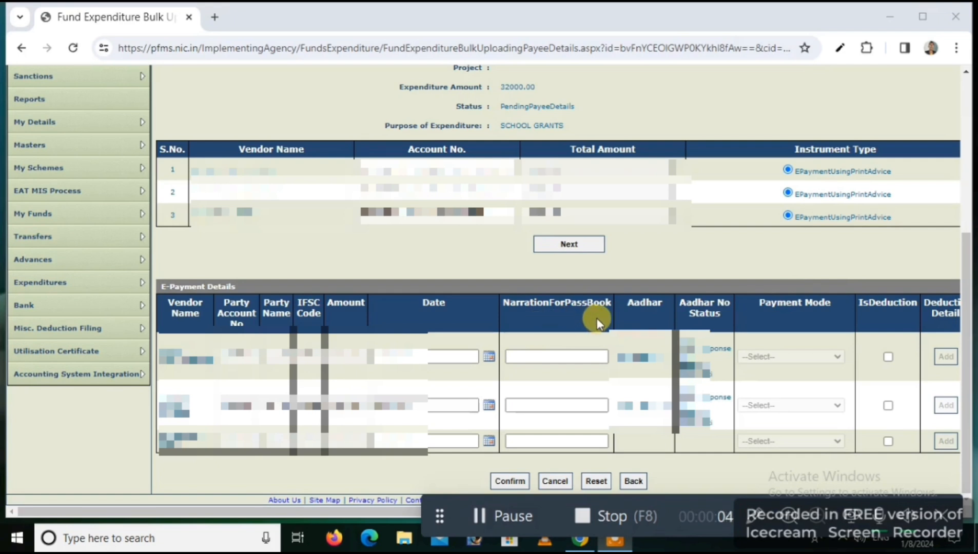
pyautogui.click(554, 354)
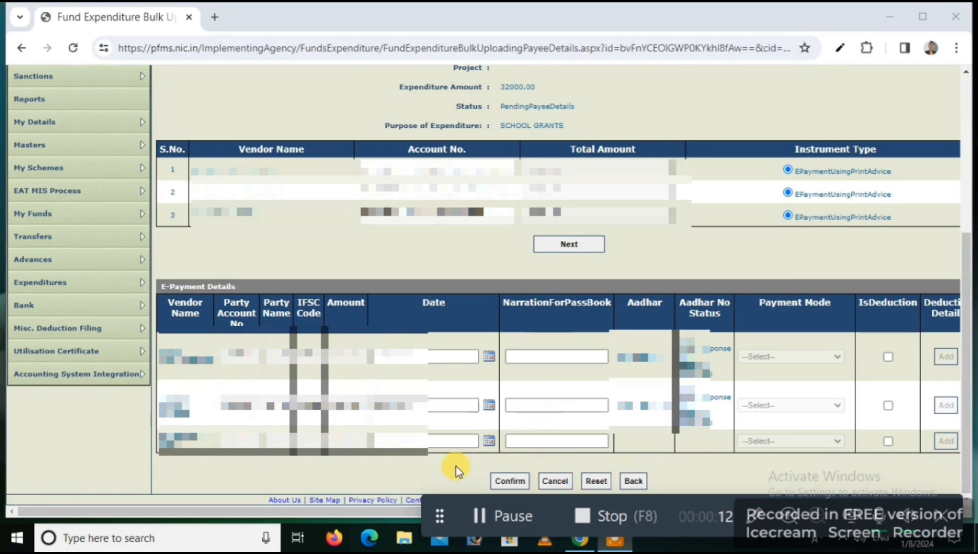
pyautogui.click(503, 480)
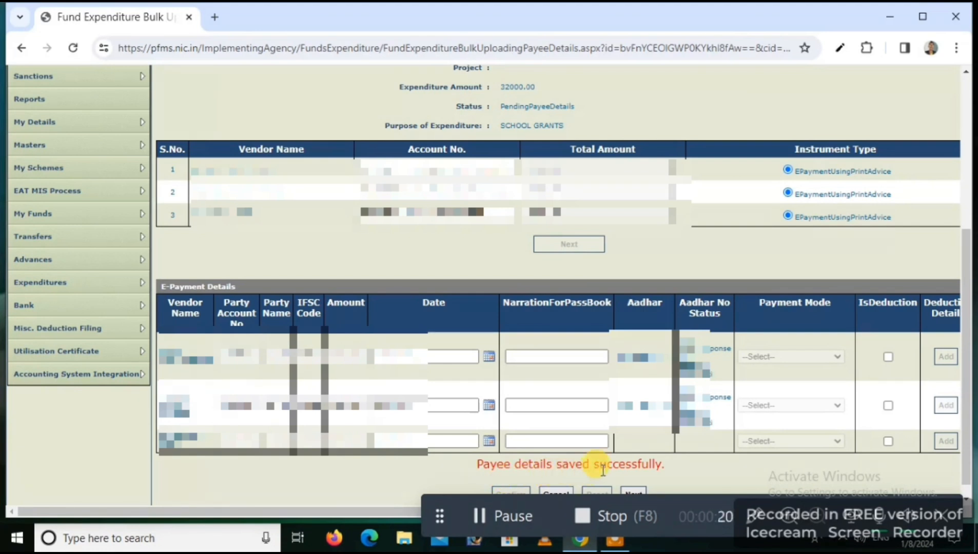
# - Proceed from the saved payee details to the expenditure details and submit the bulk expenditure for approval
pyautogui.scroll(-1, 409, 477)
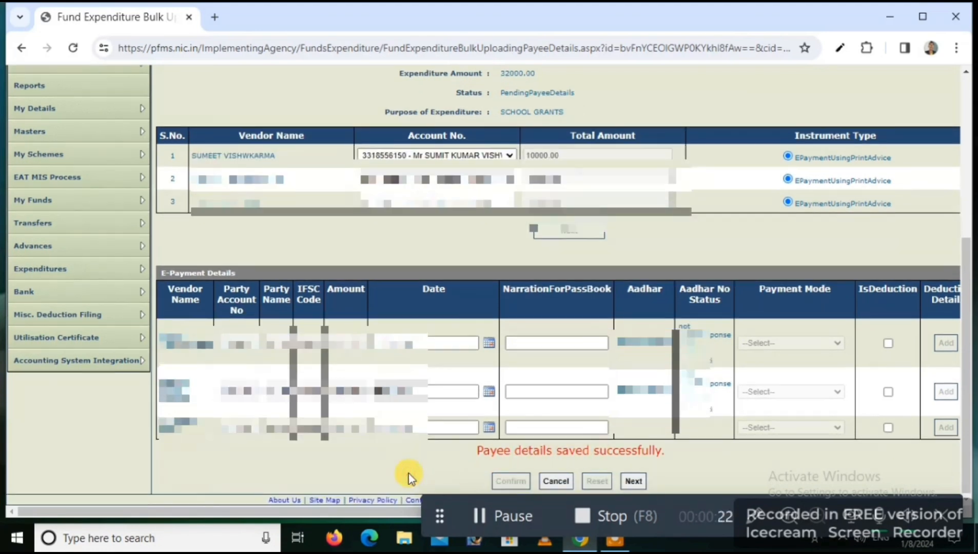
pyautogui.click(632, 483)
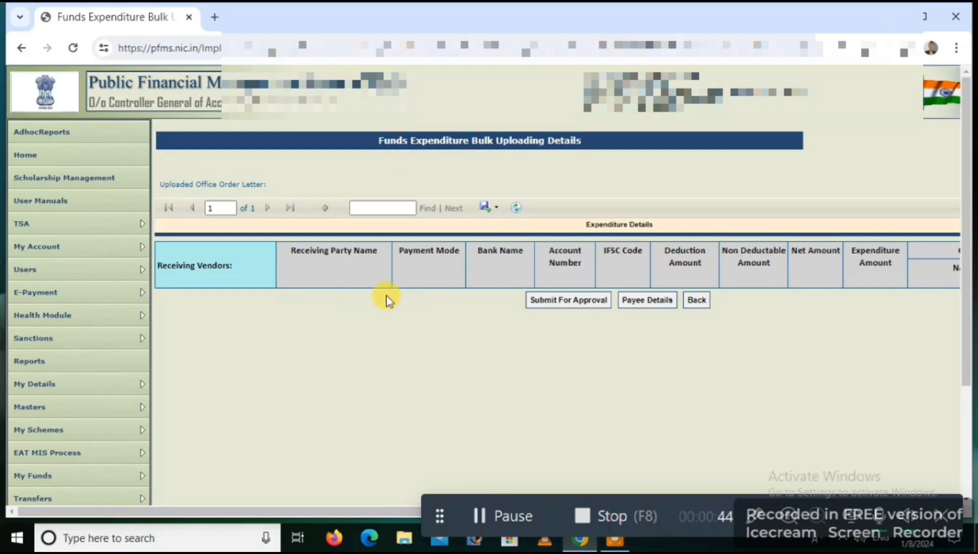
pyautogui.click(545, 305)
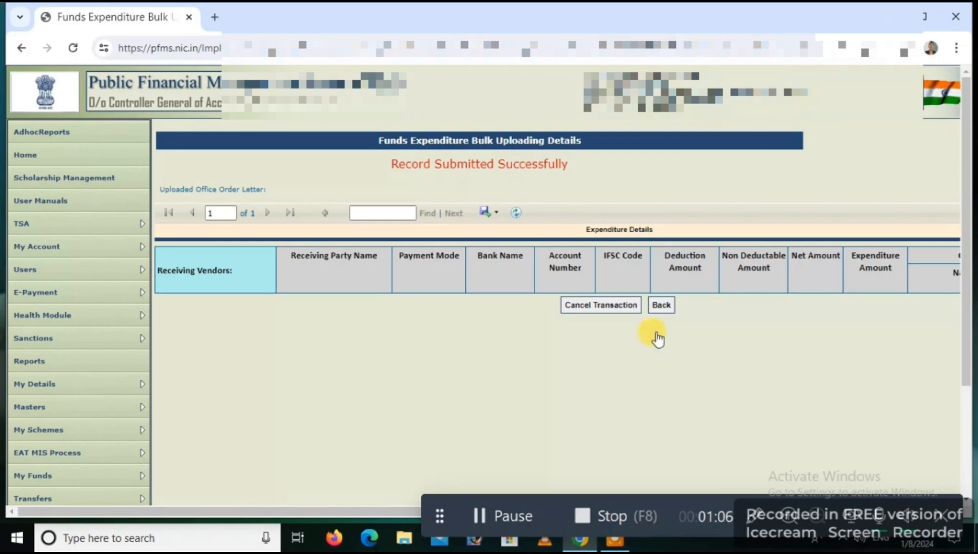
# - Switch to the approver's PFMS session in Firefox and open the submitted bulk fund expenditure dated 06/01/2024
pyautogui.click(486, 514)
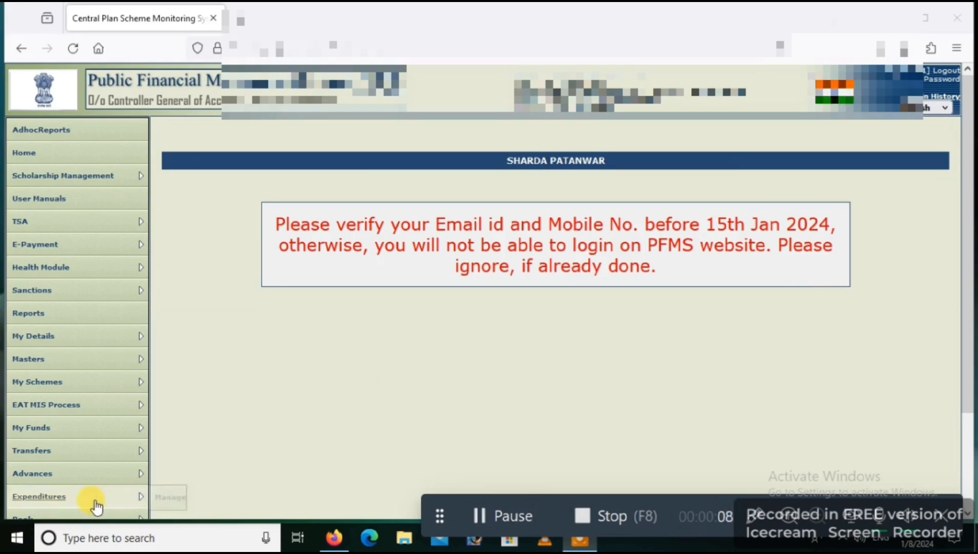
pyautogui.scroll(-3, 412, 391)
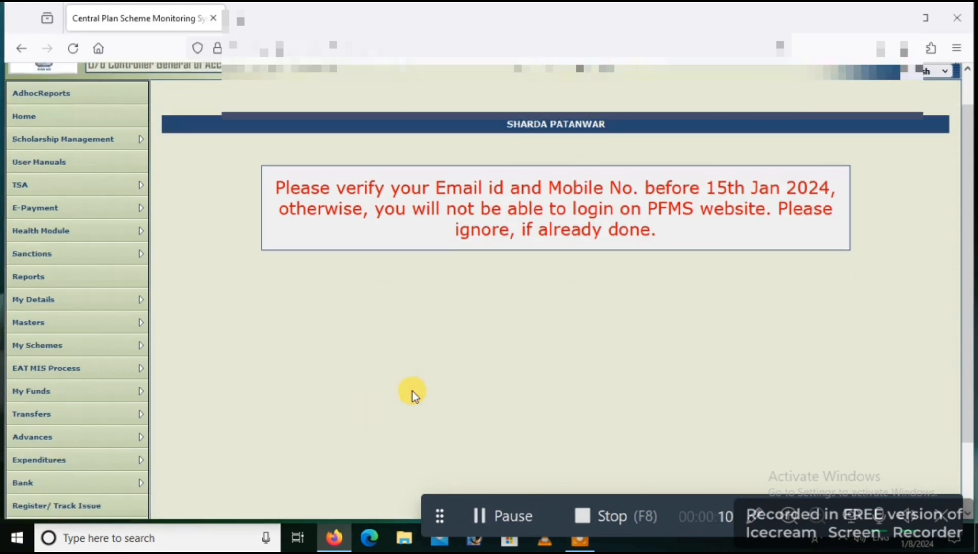
pyautogui.moveTo(79, 394)
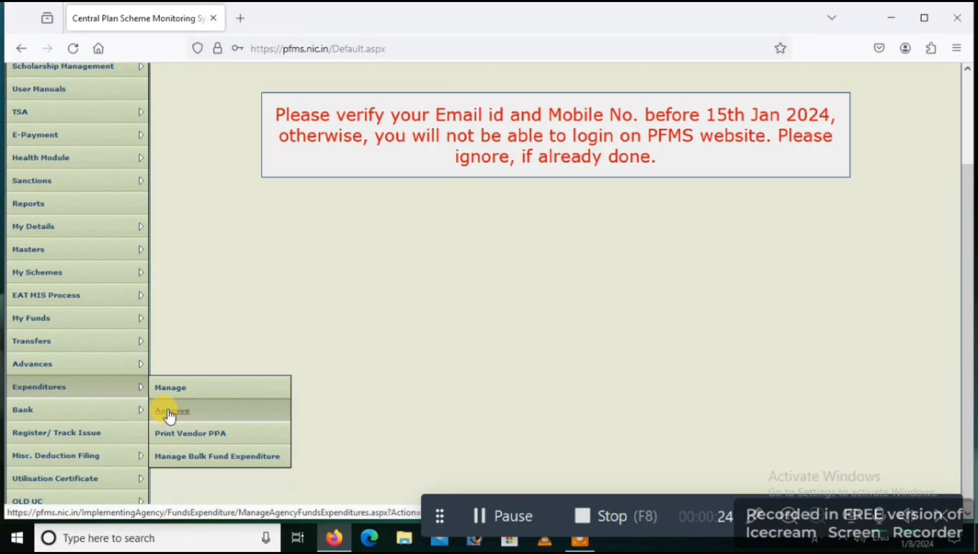
pyautogui.click(191, 457)
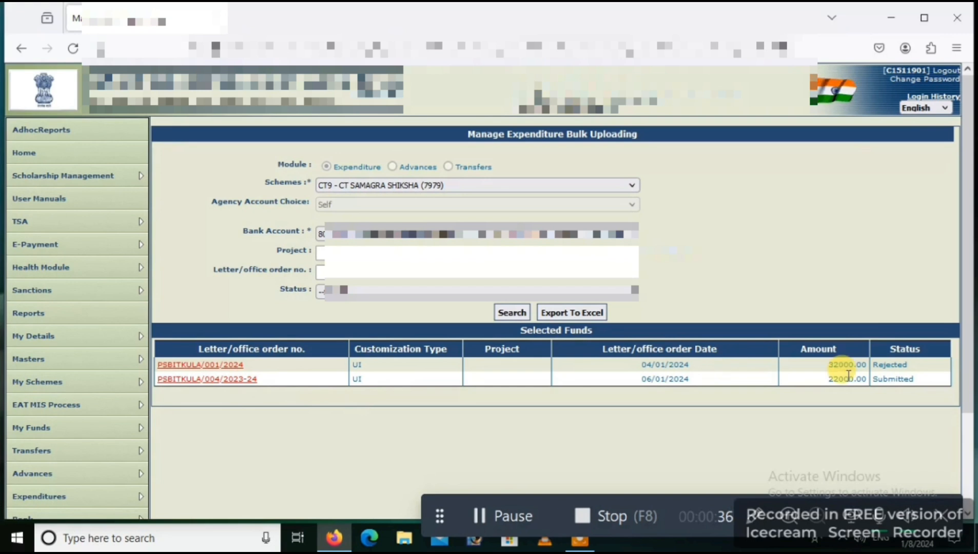
pyautogui.click(224, 379)
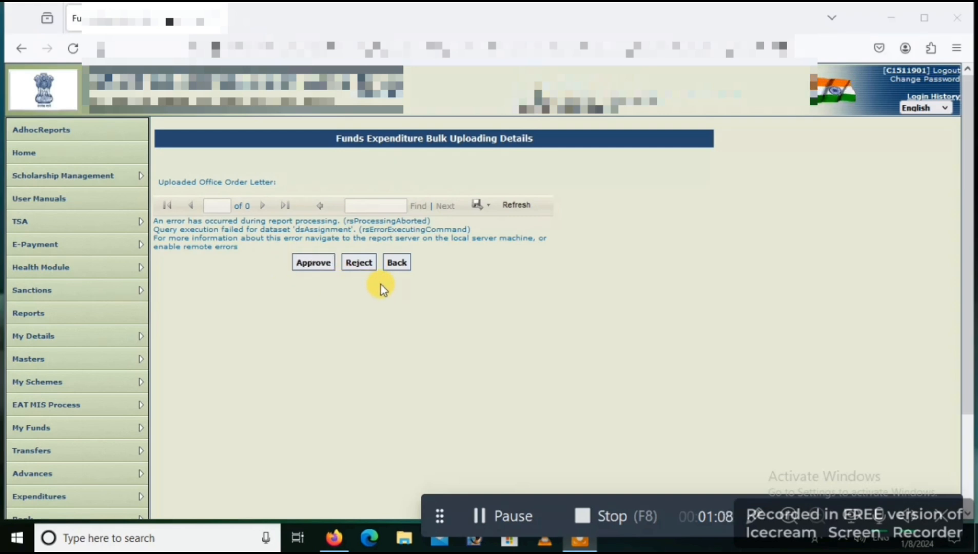
# - Approve the bulk expenditure with the remark Approved and accept the PPA processing notice
pyautogui.click(301, 264)
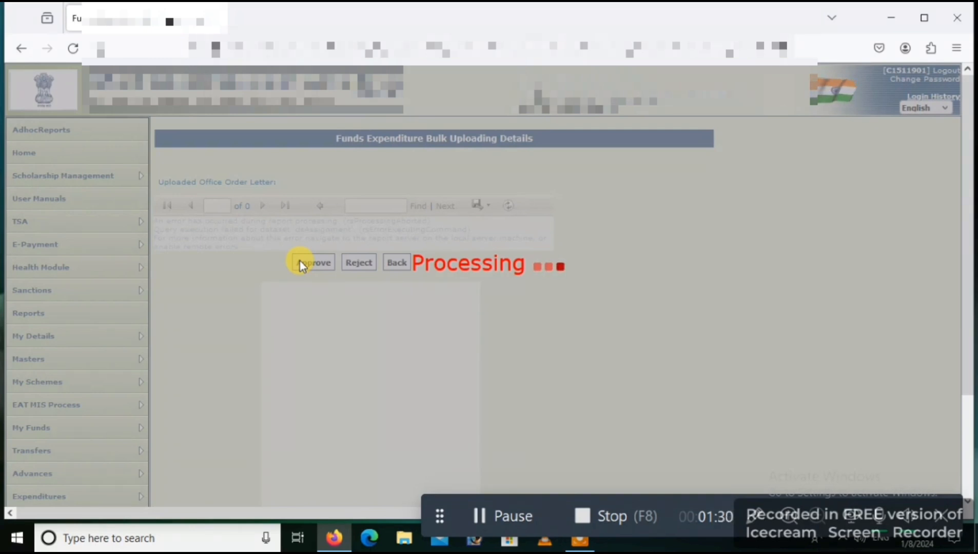
pyautogui.click(476, 516)
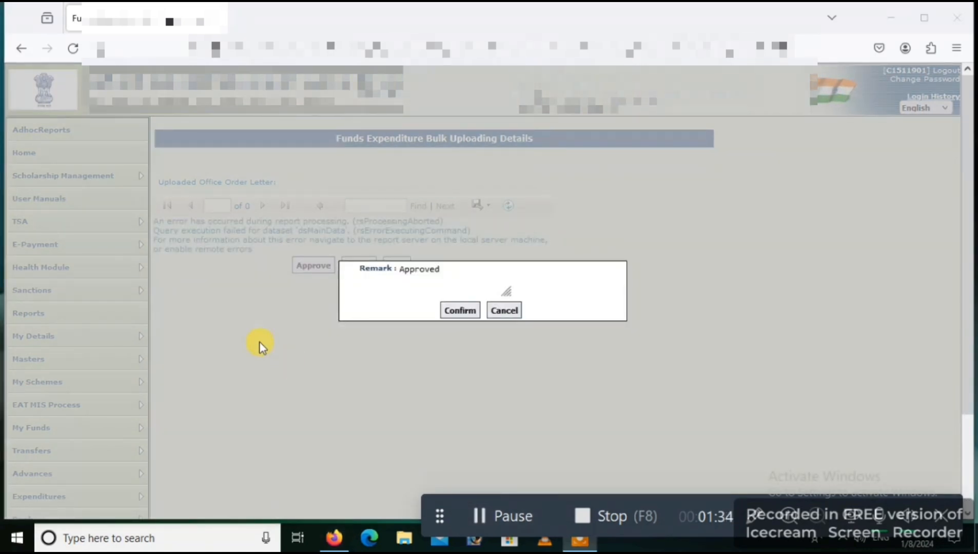
pyautogui.click(460, 310)
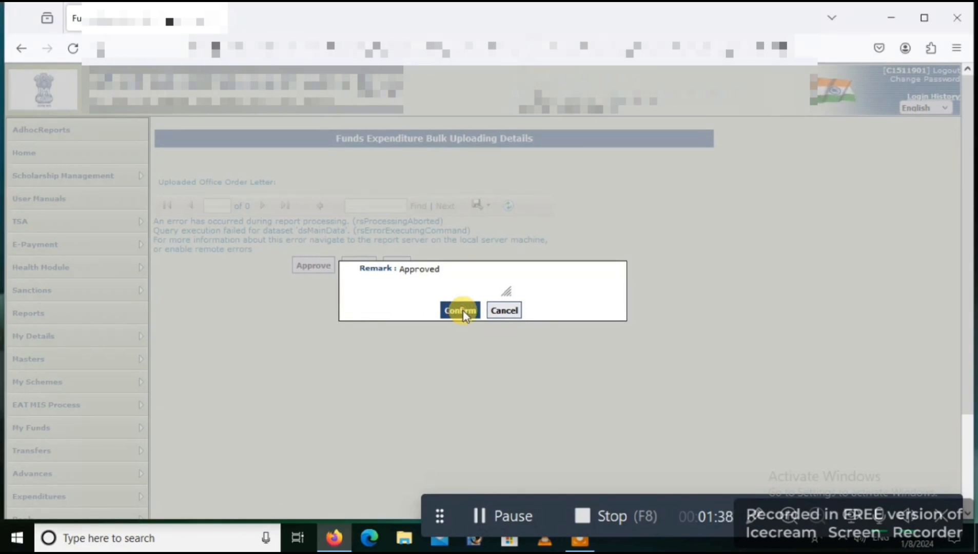
pyautogui.click(460, 310)
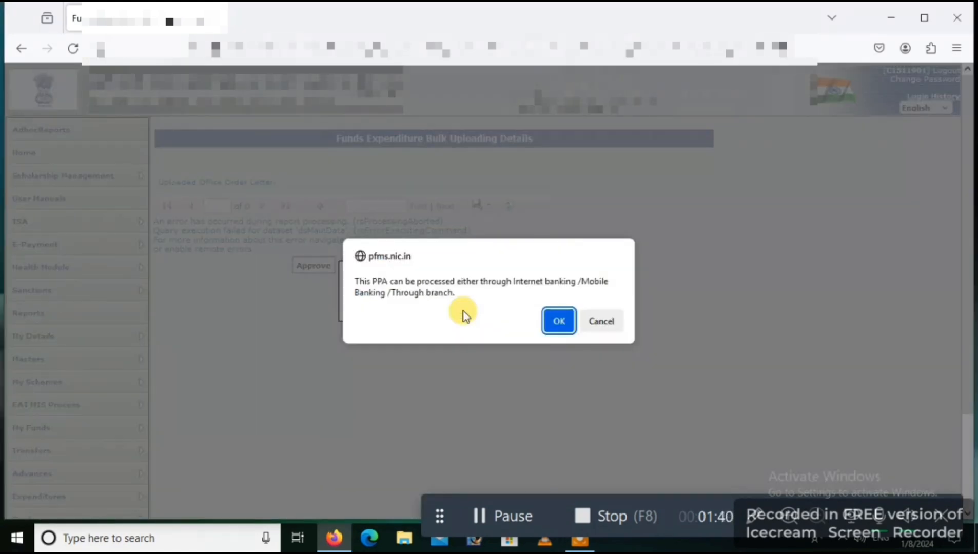
pyautogui.click(557, 321)
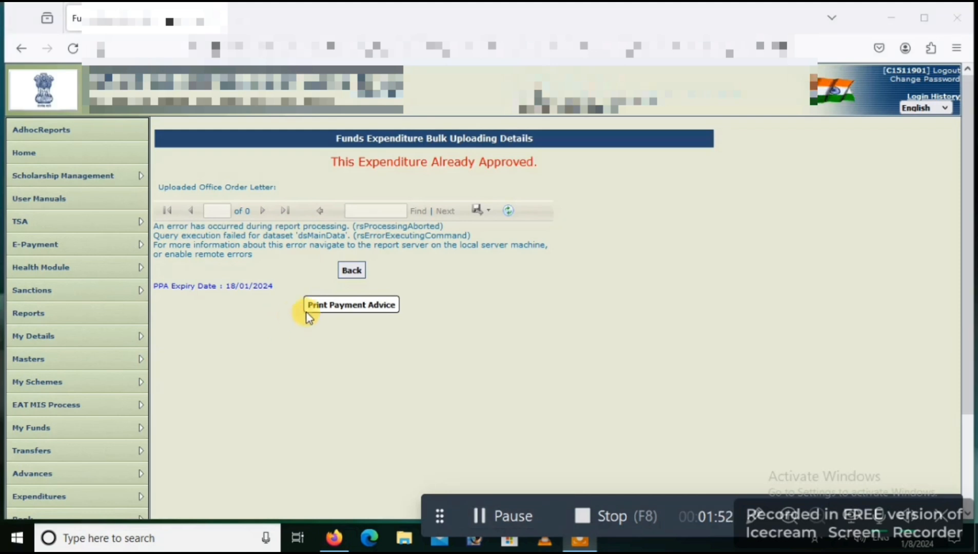
# - Generate the print payment advice, acknowledging the PPA validity notice and allowing the blocked pop-up to open
pyautogui.click(328, 310)
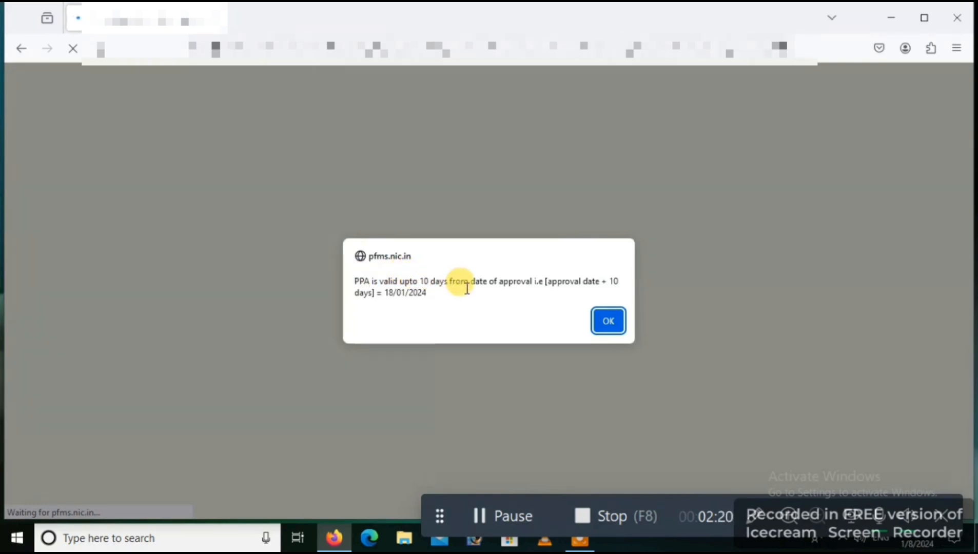
pyautogui.click(604, 319)
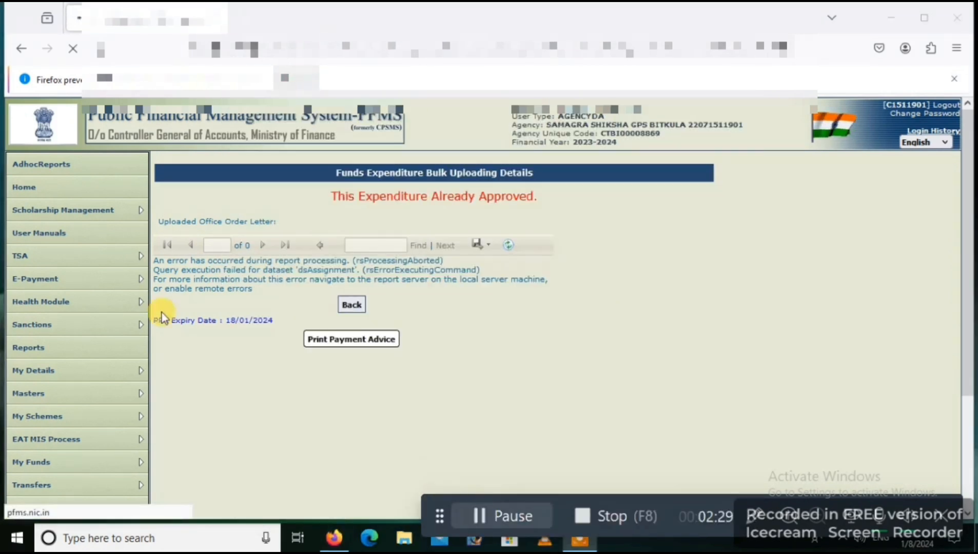
pyautogui.click(302, 78)
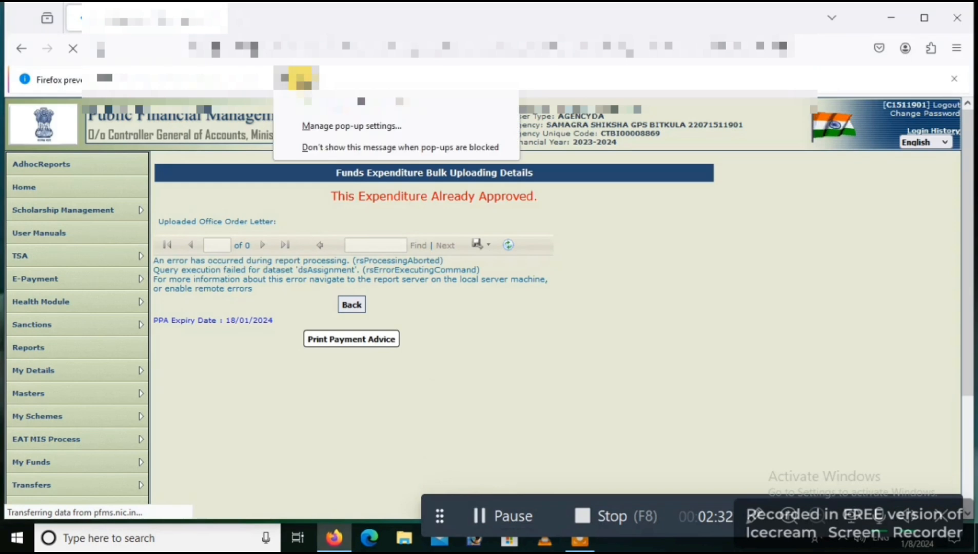
pyautogui.click(641, 253)
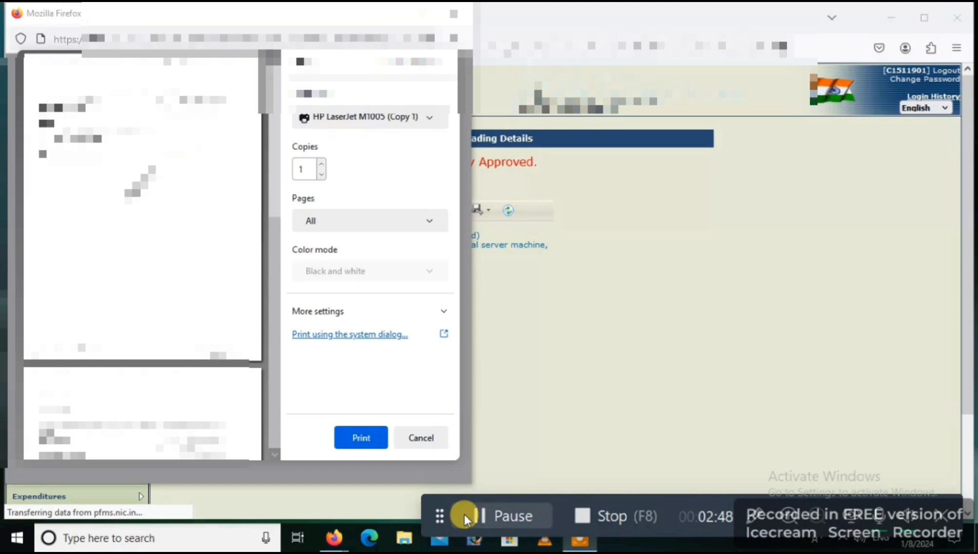
# - Save all pages of the payment advice as a PDF under the suggested file name
pyautogui.click(357, 118)
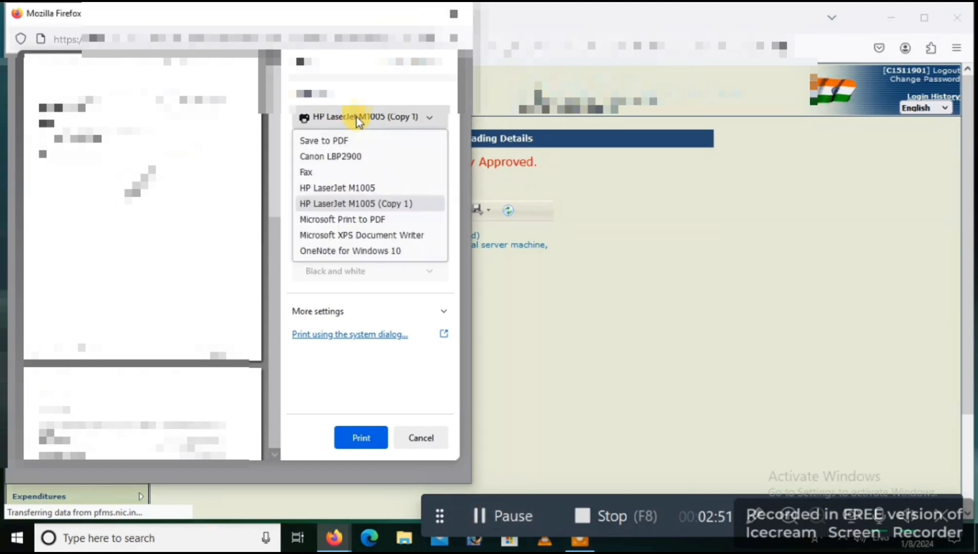
pyautogui.click(330, 141)
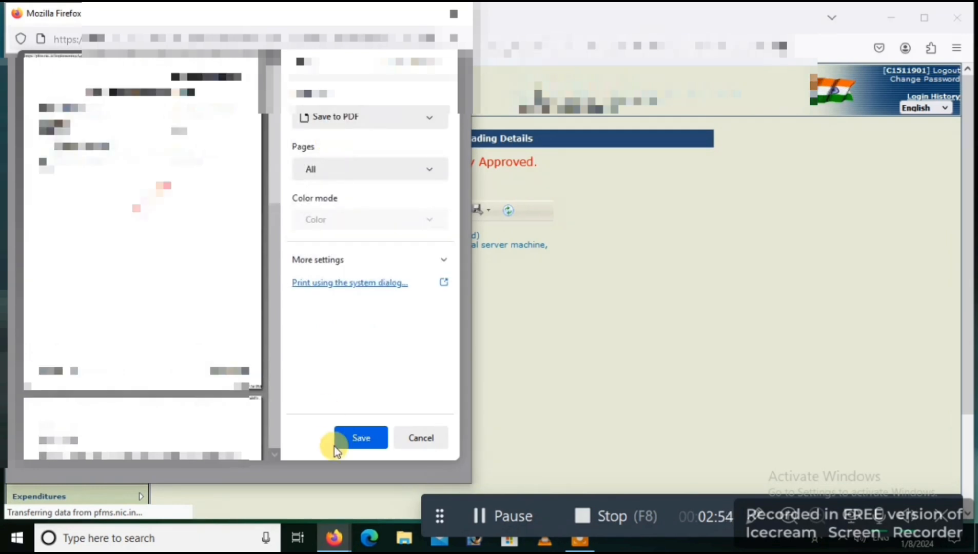
pyautogui.click(347, 442)
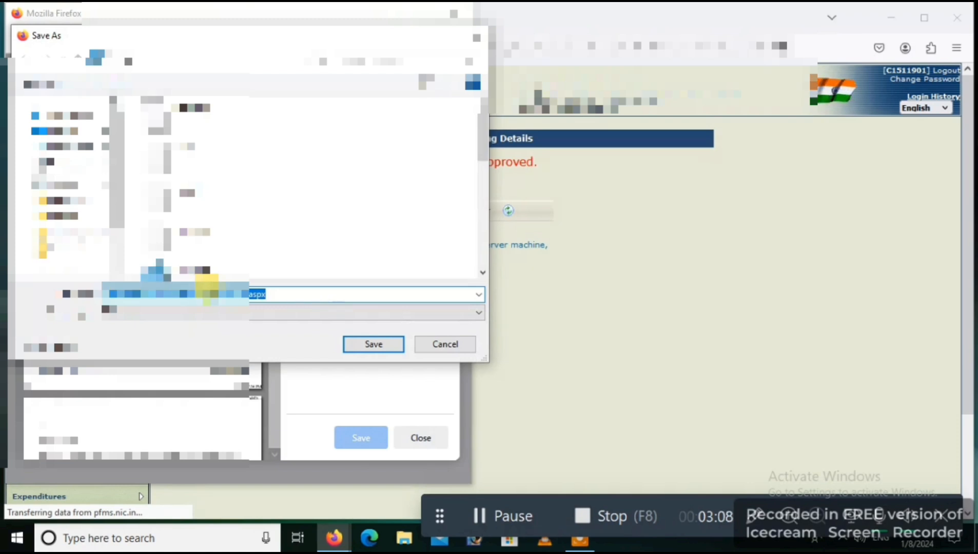
pyautogui.click(389, 347)
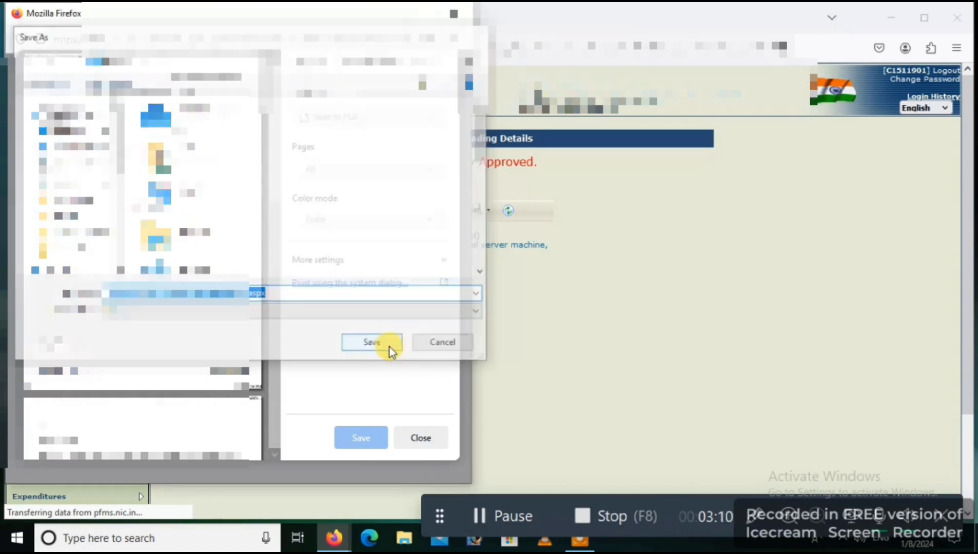